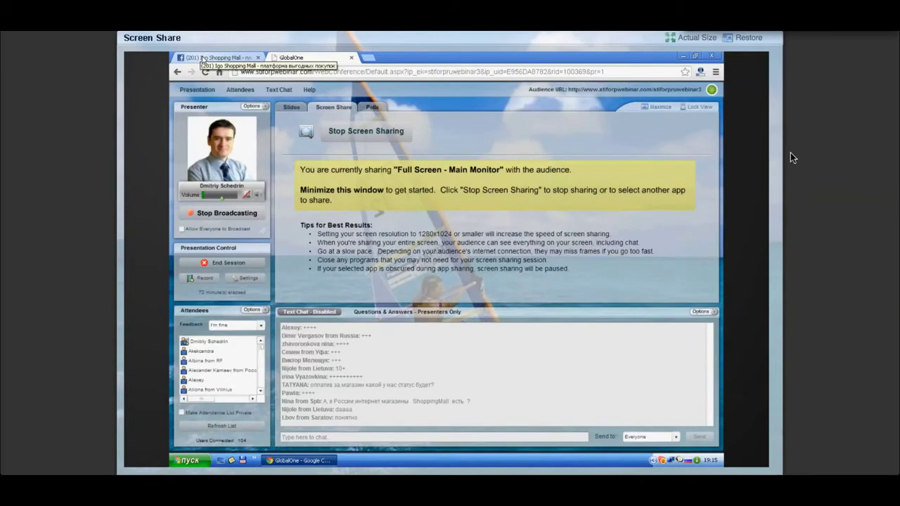
Switch to the Facebook tab, open the home page and look through the news feed.
{"action": "left_click", "coordinate": [203, 58]}
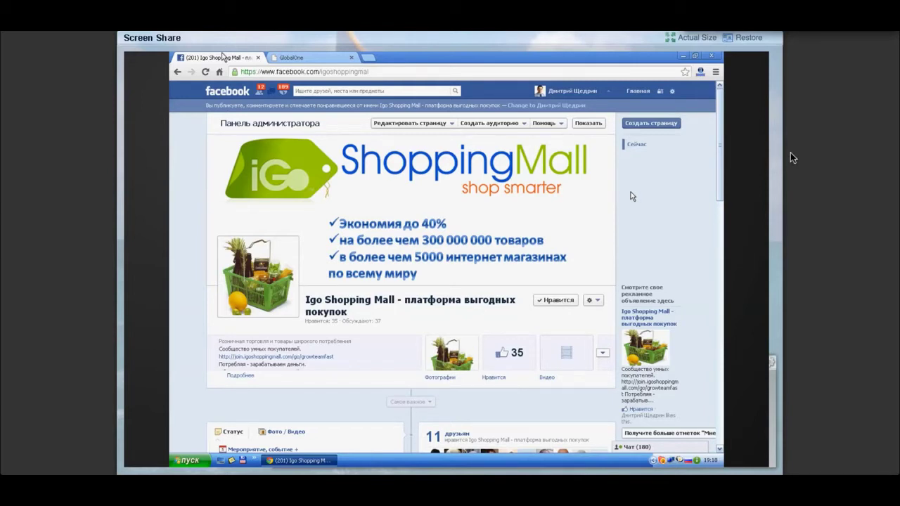
{"action": "left_click", "coordinate": [638, 91]}
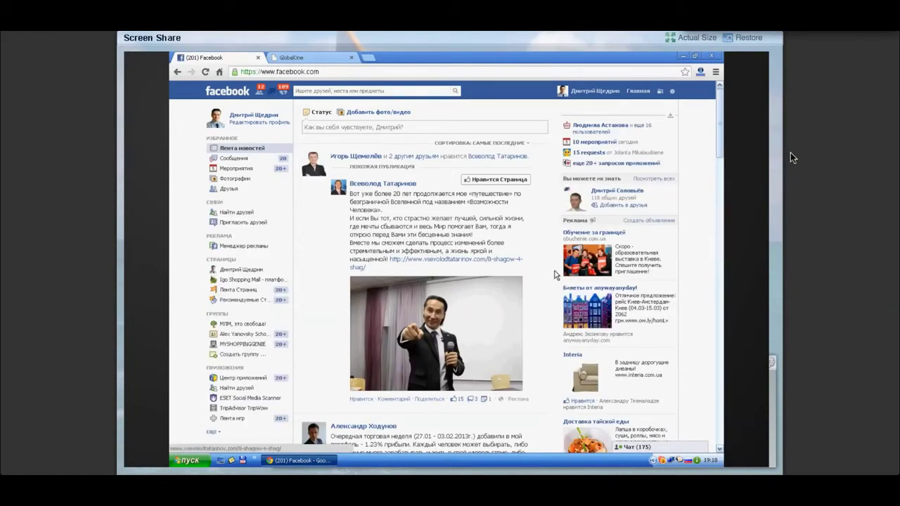
{"action": "scroll", "coordinate": [554, 274], "scroll_direction": "down", "scroll_amount": 1}
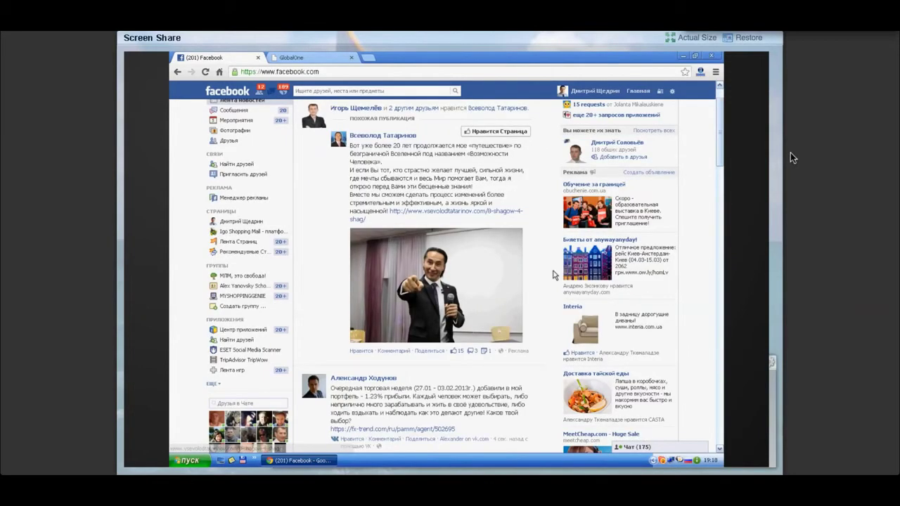
{"action": "scroll", "coordinate": [553, 274], "scroll_direction": "down", "scroll_amount": 4}
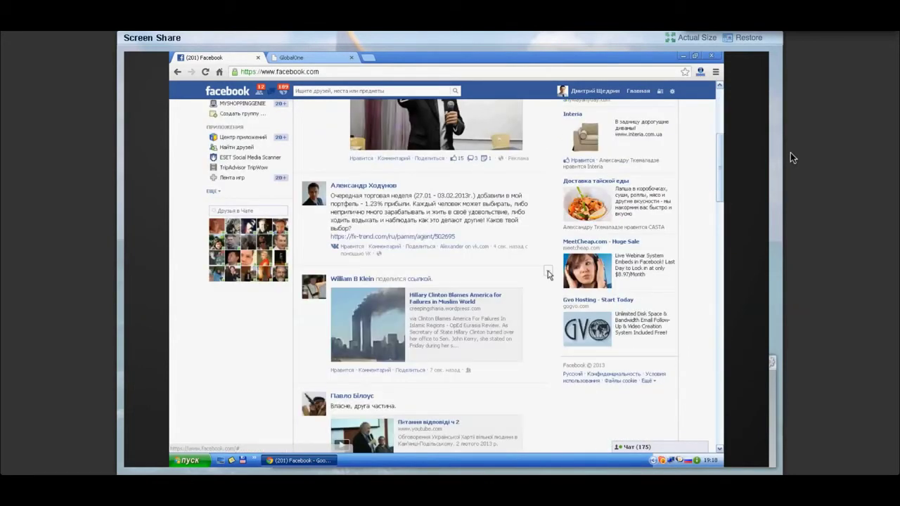
{"action": "scroll", "coordinate": [549, 274], "scroll_direction": "down", "scroll_amount": 1}
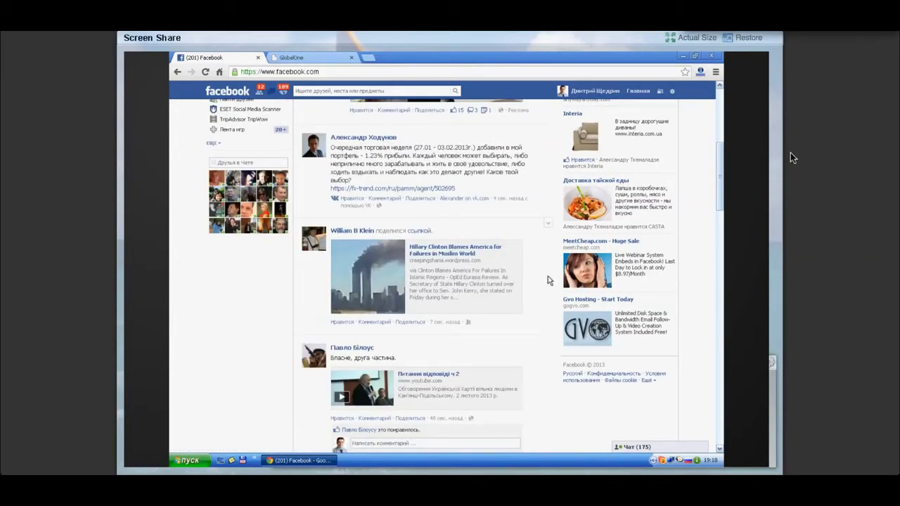
{"action": "scroll", "coordinate": [547, 280], "scroll_direction": "down", "scroll_amount": 3}
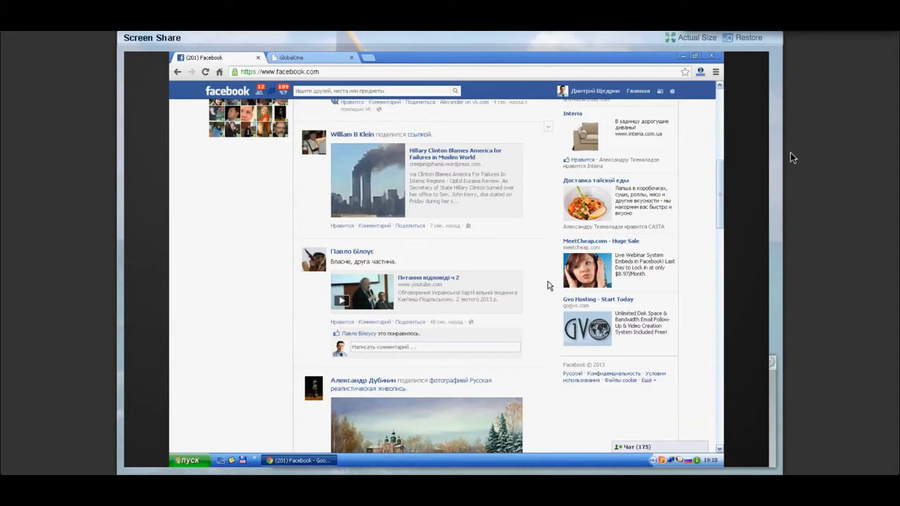
{"action": "scroll", "coordinate": [548, 286], "scroll_direction": "down", "scroll_amount": 9}
Open your own profile and look through its timeline and the preview cards of the liked pages.
{"action": "left_click", "coordinate": [584, 92]}
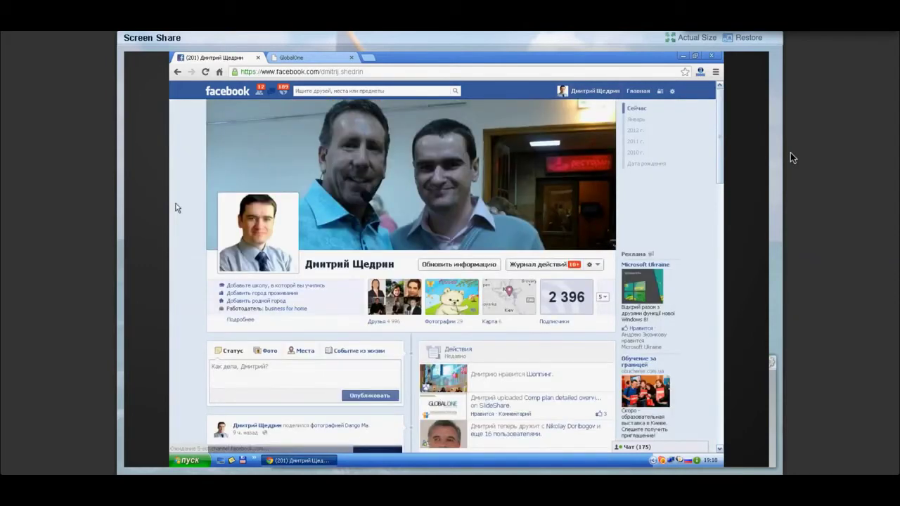
{"action": "scroll", "coordinate": [176, 208], "scroll_direction": "down", "scroll_amount": 10}
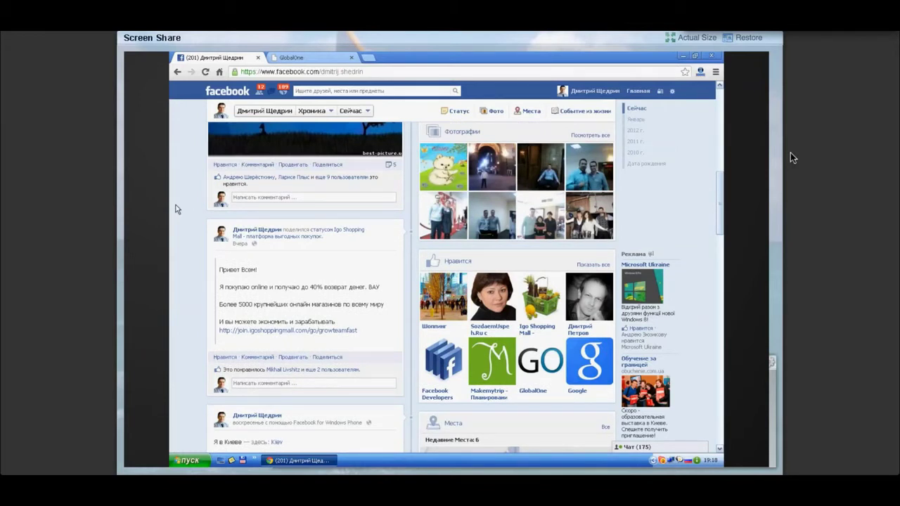
{"action": "scroll", "coordinate": [177, 209], "scroll_direction": "up", "scroll_amount": 10}
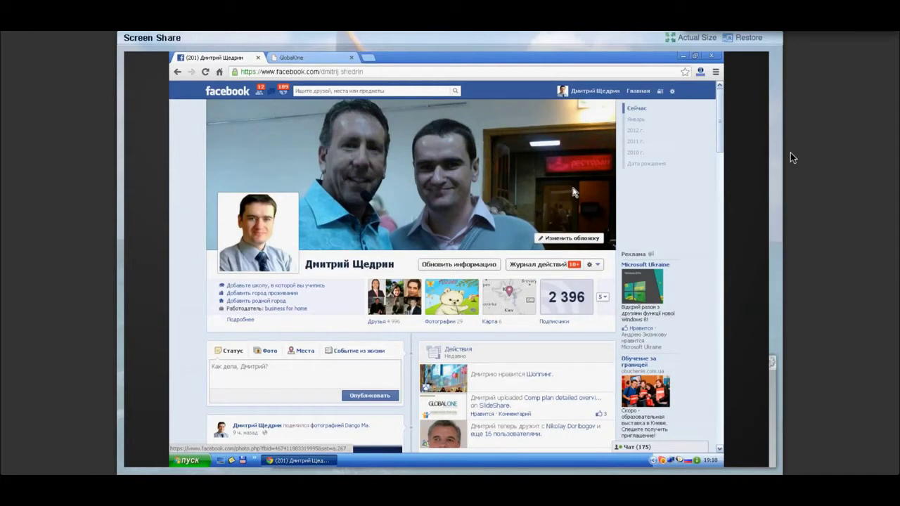
{"action": "scroll", "coordinate": [346, 251], "scroll_direction": "down", "scroll_amount": 10}
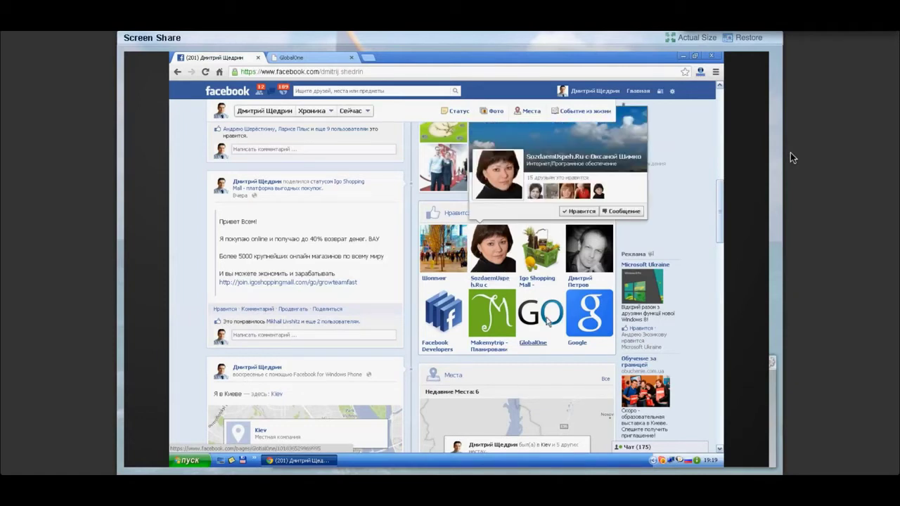
{"action": "mouse_move", "coordinate": [548, 320]}
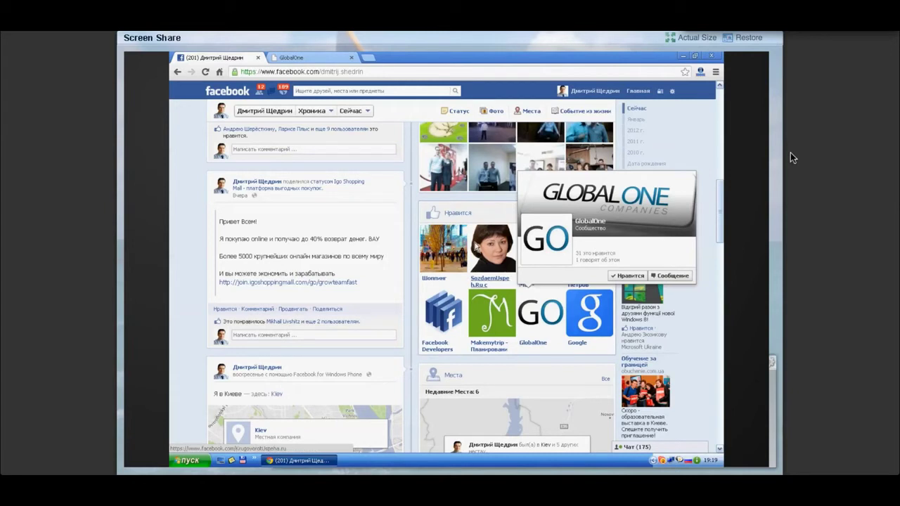
{"action": "mouse_move", "coordinate": [476, 243]}
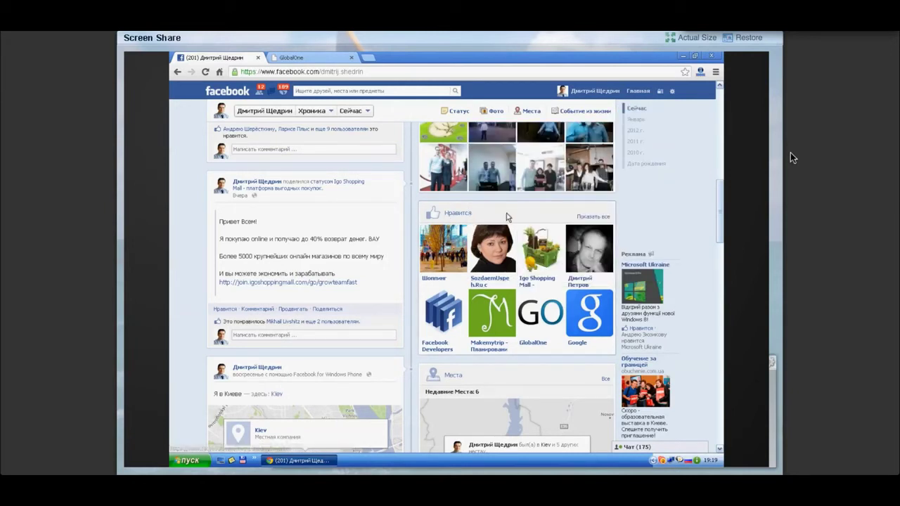
Browse the profile's full list of liked pages and open the GlobalOne Companies page.
{"action": "left_click", "coordinate": [594, 217]}
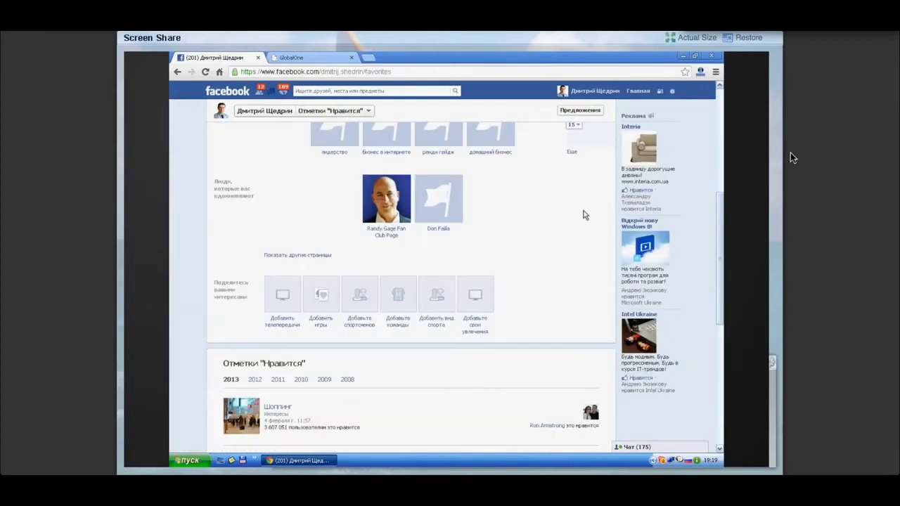
{"action": "scroll", "coordinate": [456, 255], "scroll_direction": "down", "scroll_amount": 2}
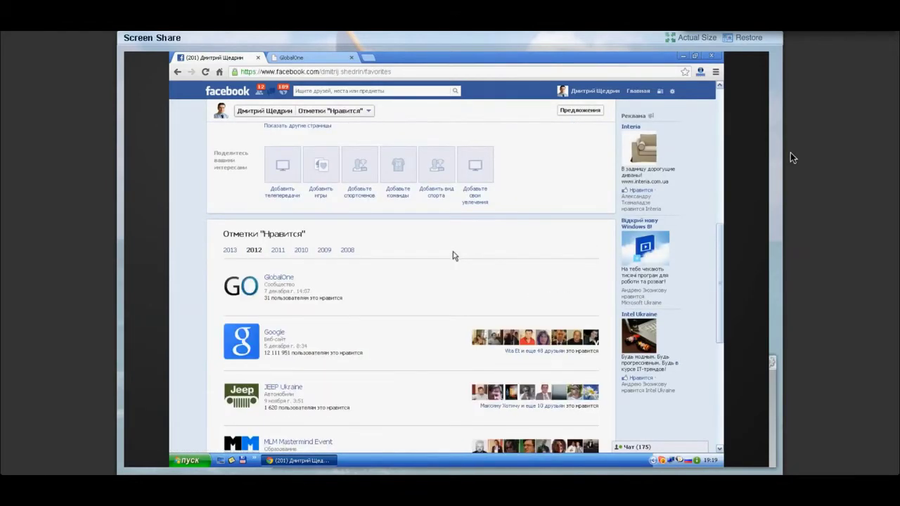
{"action": "scroll", "coordinate": [453, 255], "scroll_direction": "down", "scroll_amount": 1}
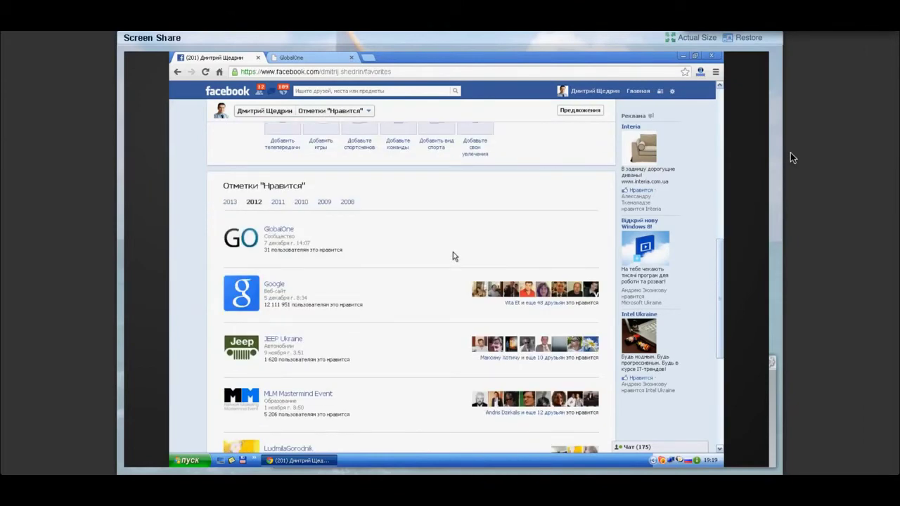
{"action": "scroll", "coordinate": [452, 255], "scroll_direction": "down", "scroll_amount": 1}
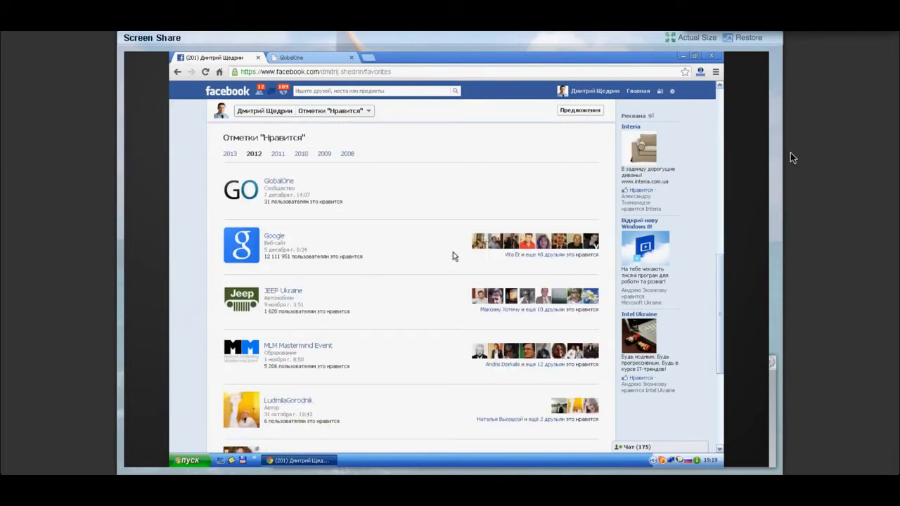
{"action": "scroll", "coordinate": [453, 255], "scroll_direction": "down", "scroll_amount": 1}
{"action": "scroll", "coordinate": [452, 256], "scroll_direction": "down", "scroll_amount": 3}
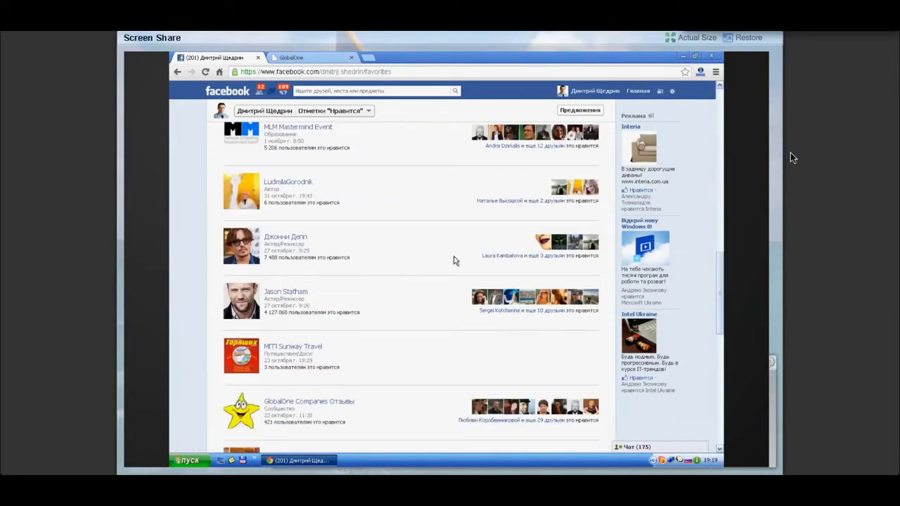
{"action": "scroll", "coordinate": [454, 261], "scroll_direction": "down", "scroll_amount": 2}
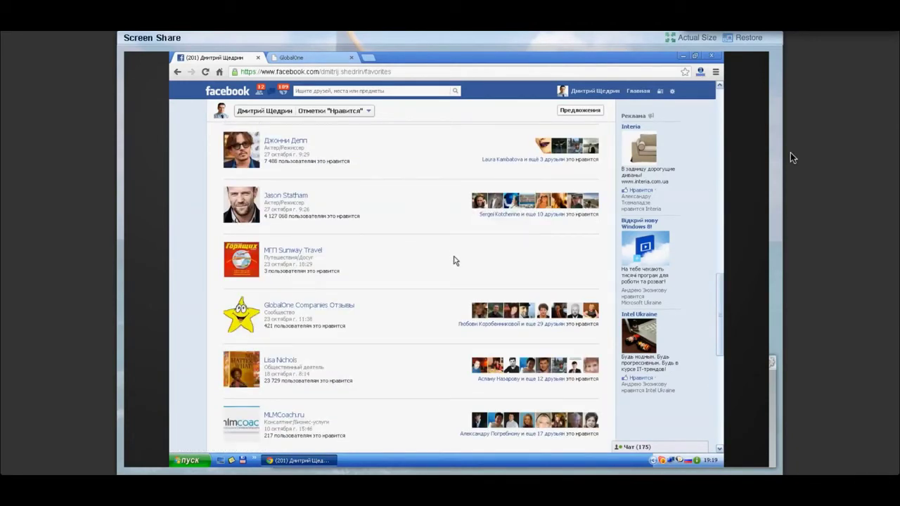
{"action": "scroll", "coordinate": [339, 268], "scroll_direction": "down", "scroll_amount": 5}
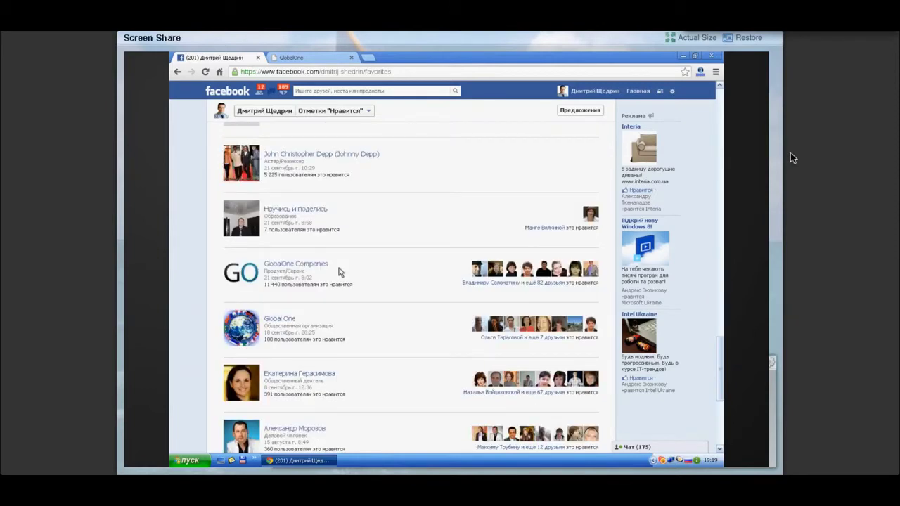
{"action": "left_click", "coordinate": [309, 265]}
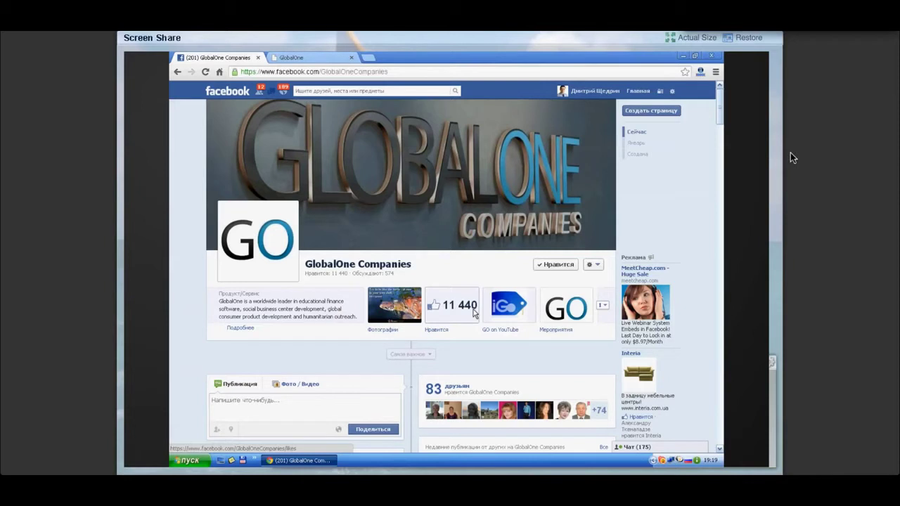
Start creating a new Facebook page and choose the type "Бренд или продукт".
{"action": "left_click", "coordinate": [648, 111]}
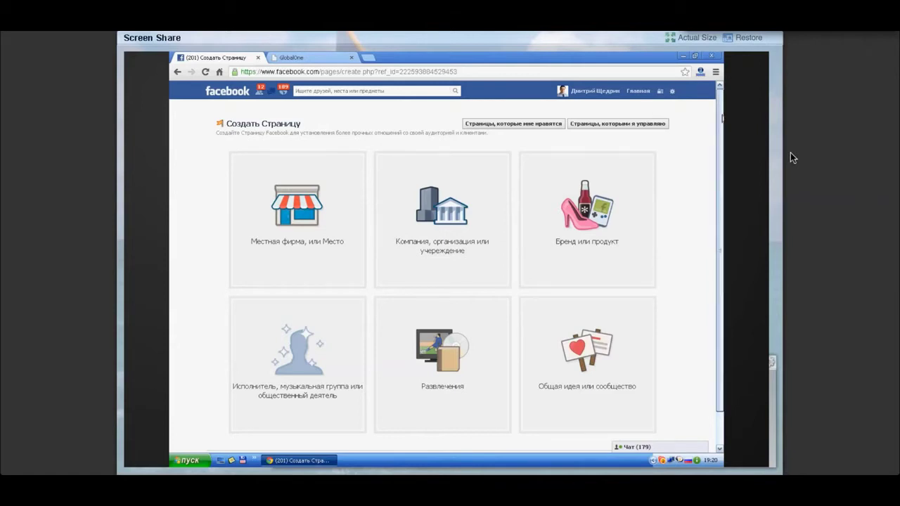
{"action": "left_click_drag", "start_coordinate": [722, 118], "coordinate": [722, 146]}
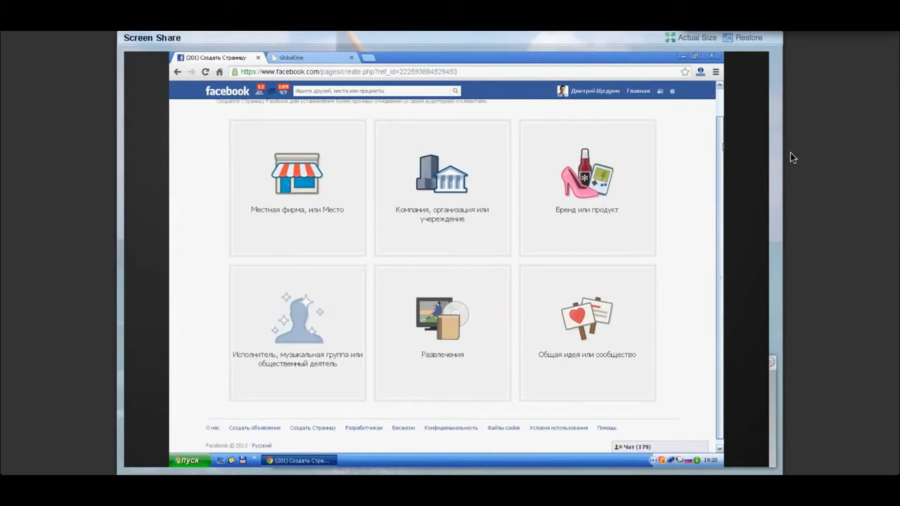
{"action": "scroll", "coordinate": [723, 147], "scroll_direction": "up", "scroll_amount": 1}
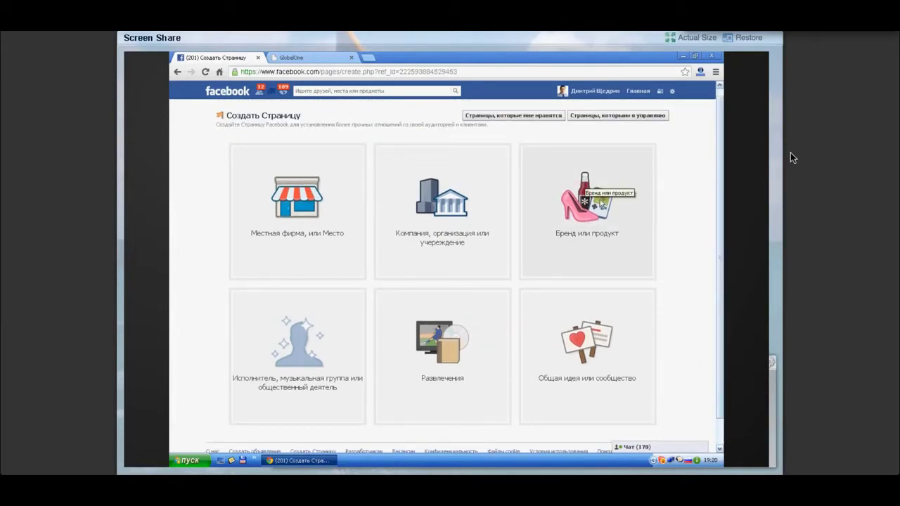
{"action": "left_click", "coordinate": [600, 203]}
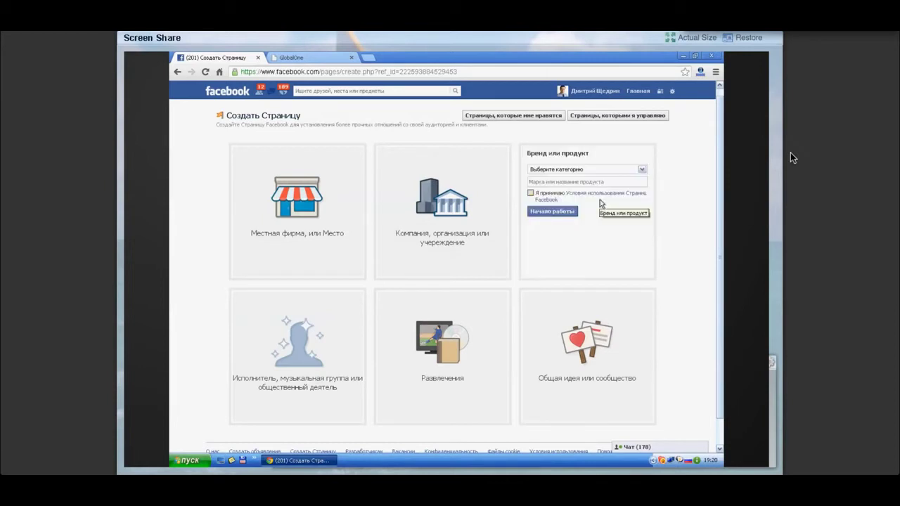
Look through the brand and product categories and set the page's category to "Здоровье/Салоны красоты".
{"action": "left_click", "coordinate": [599, 171]}
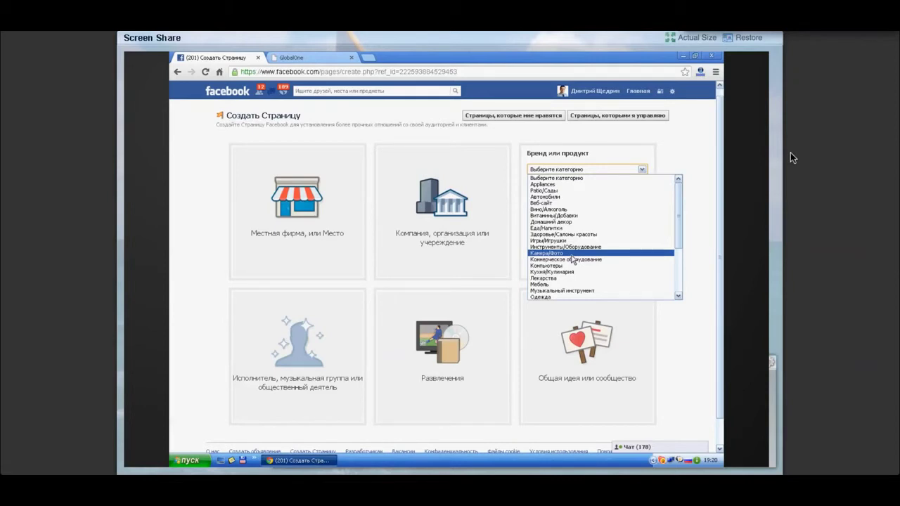
{"action": "scroll", "coordinate": [636, 219], "scroll_direction": "down", "scroll_amount": 4}
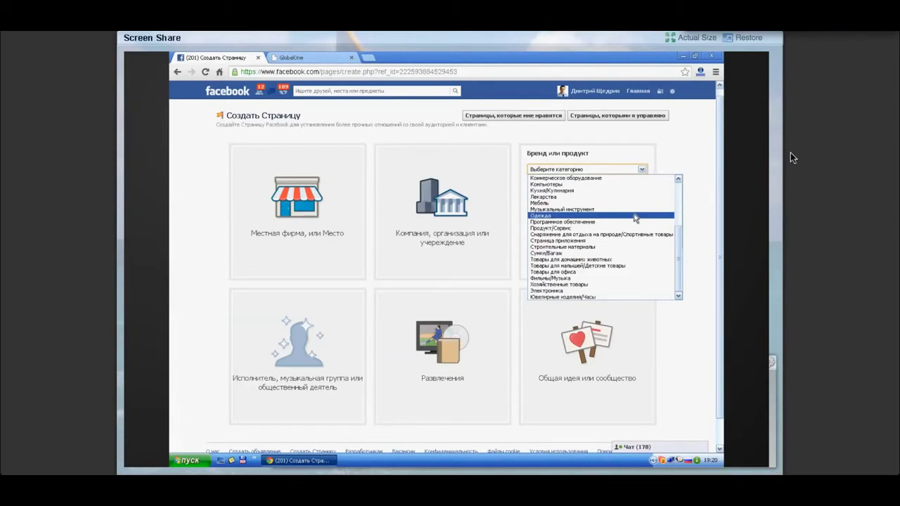
{"action": "scroll", "coordinate": [635, 219], "scroll_direction": "up", "scroll_amount": 4}
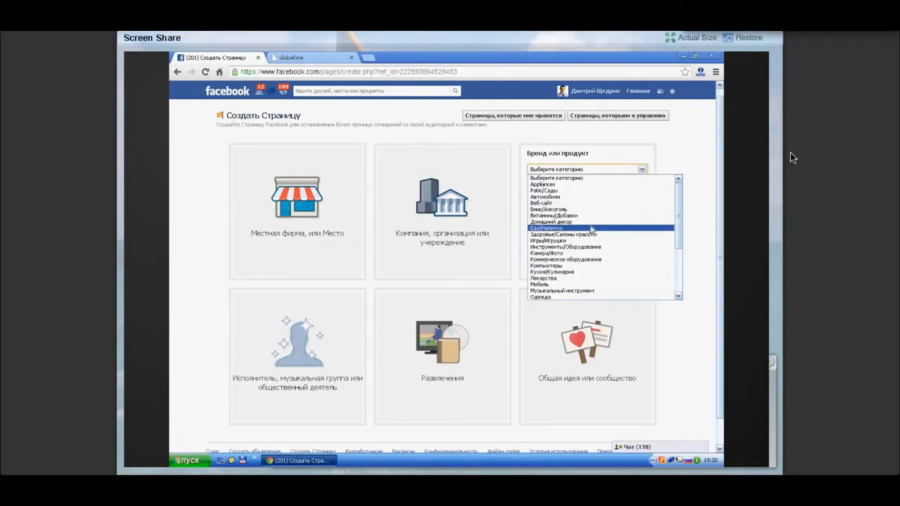
{"action": "left_click", "coordinate": [555, 236]}
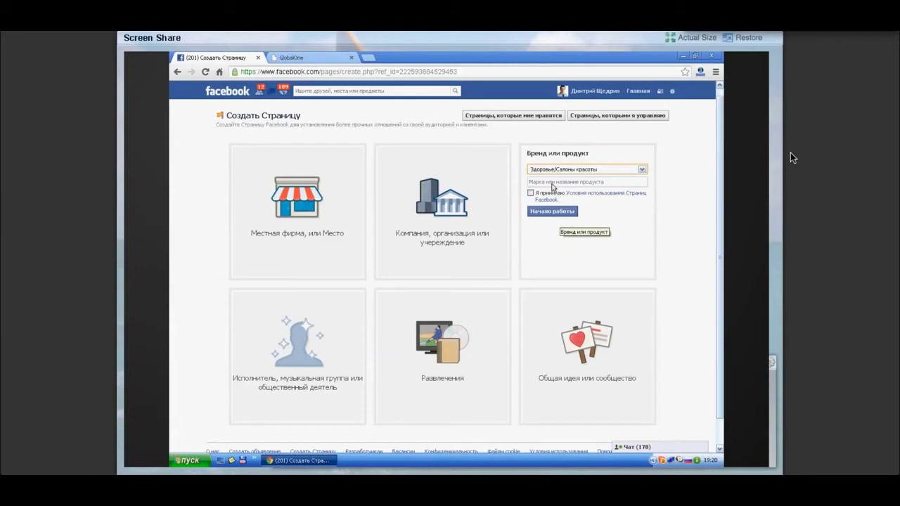
Accept the Facebook page terms and create the page with the name "Место выгодных покупок".
{"action": "left_click", "coordinate": [531, 194]}
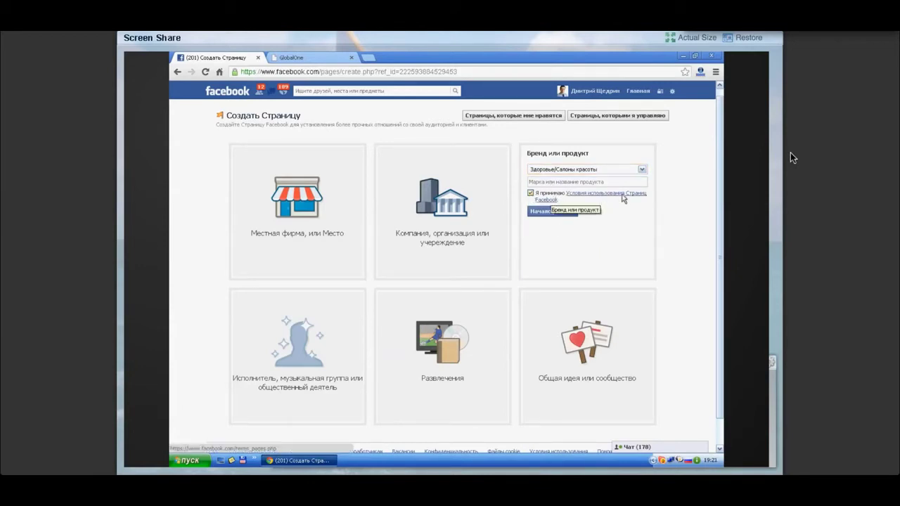
{"action": "left_click", "coordinate": [546, 214]}
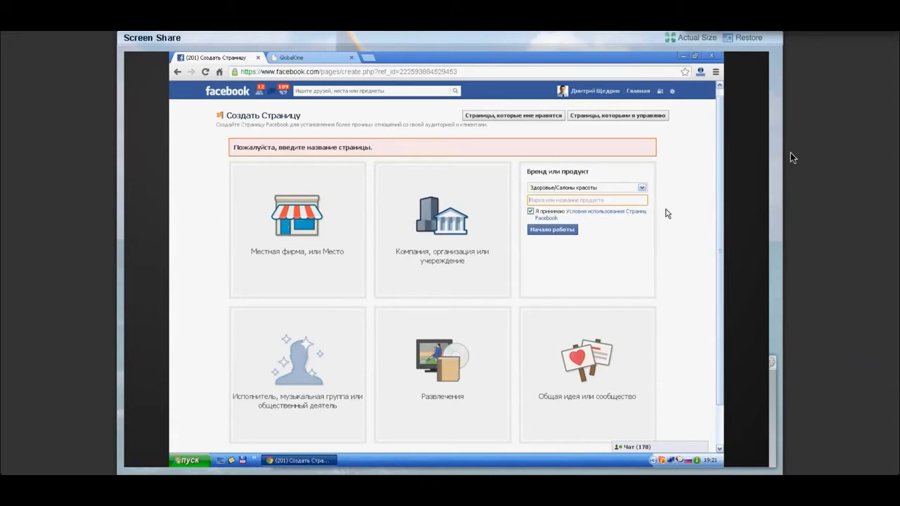
{"action": "type", "text": "Место выгодных покупок"}
{"action": "left_click", "coordinate": [553, 232]}
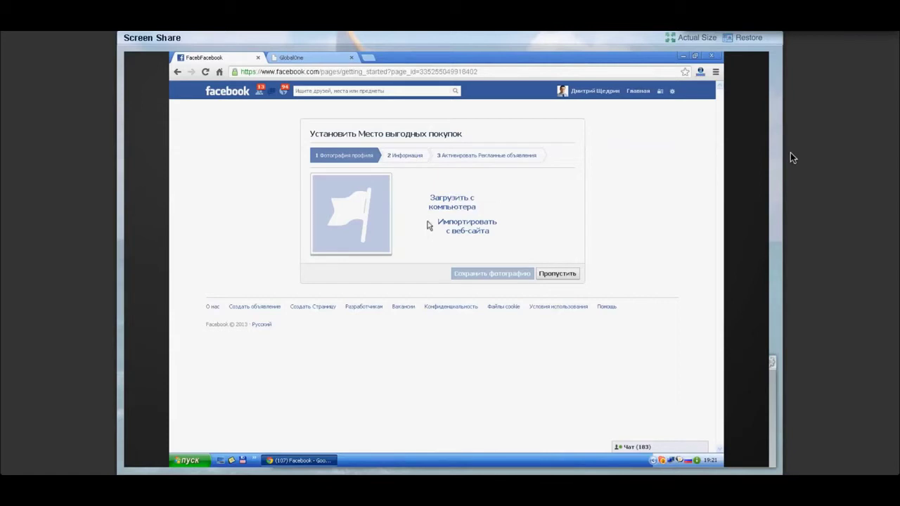
Skip the new page's profile photo and open the Facebook home page in a separate tab, keeping the information form open.
{"action": "left_click", "coordinate": [560, 274]}
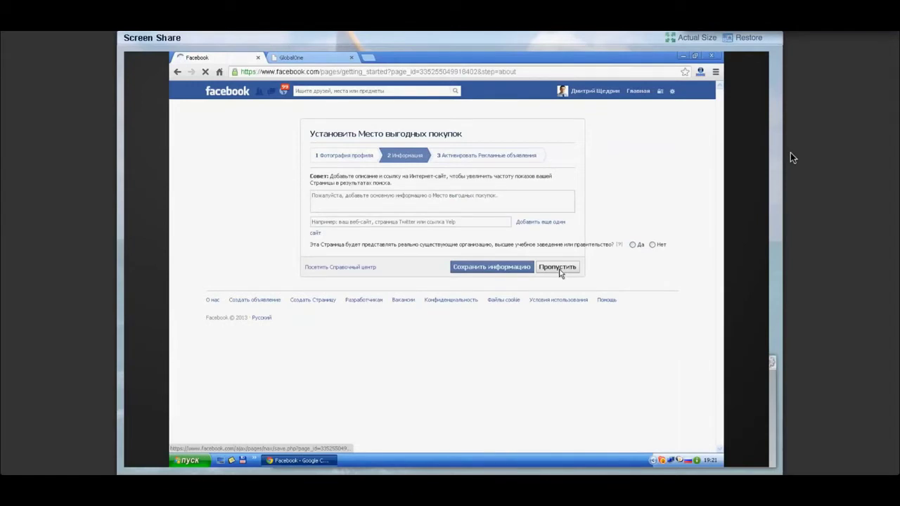
{"action": "left_click", "coordinate": [344, 204]}
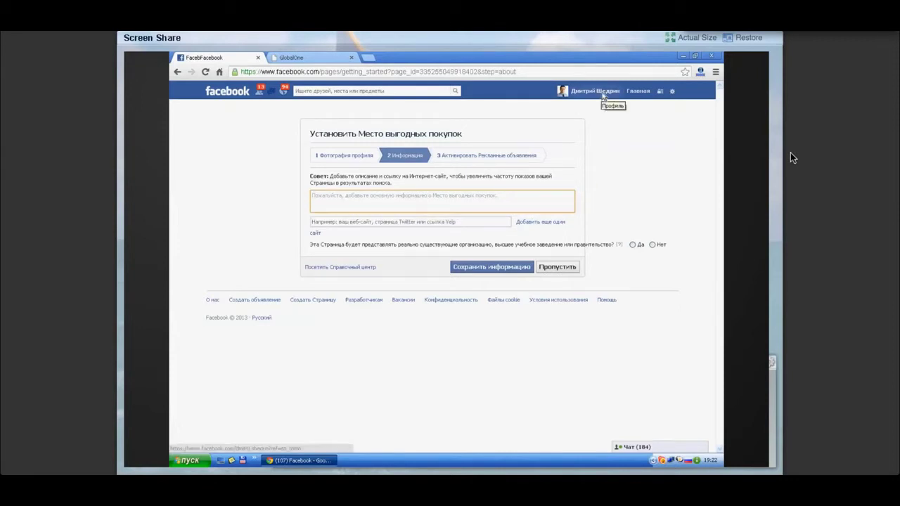
{"action": "right_click", "coordinate": [635, 95]}
{"action": "left_click", "coordinate": [636, 97]}
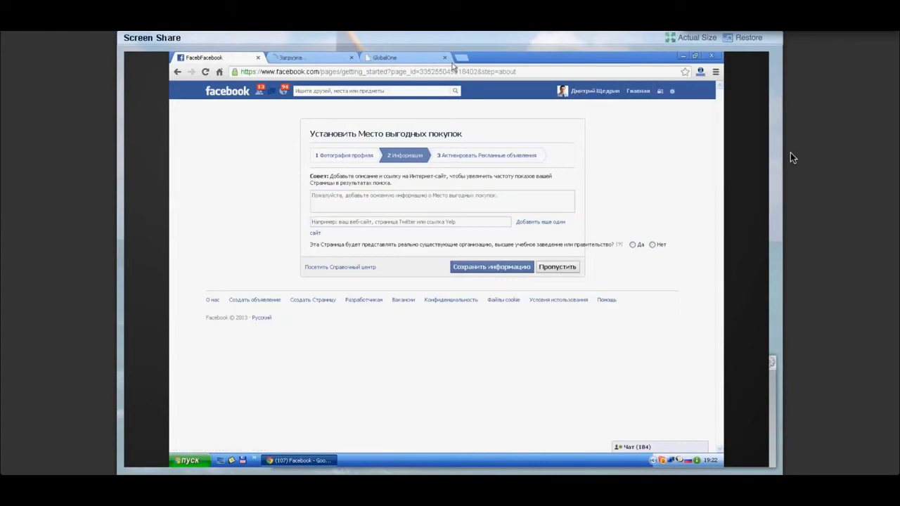
{"action": "left_click", "coordinate": [320, 57]}
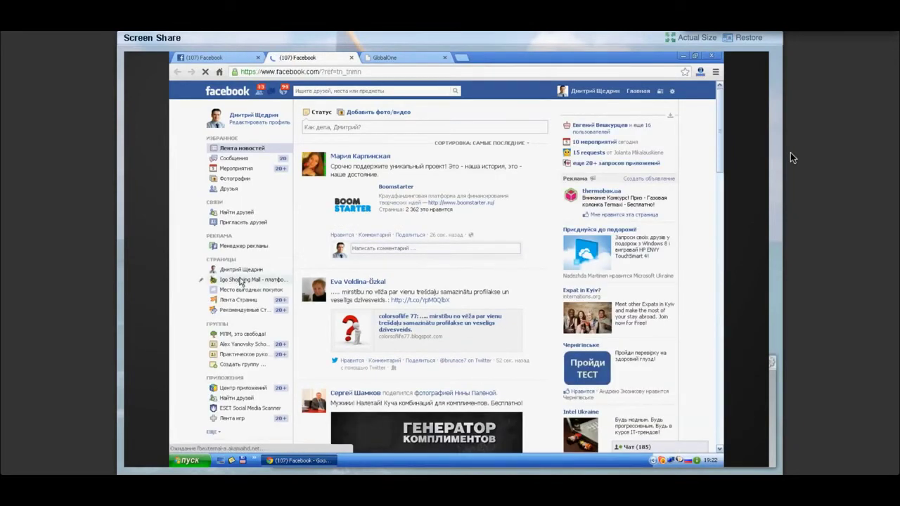
Open the Igo Shopping Mall page's detailed information and copy its full description text.
{"action": "left_click", "coordinate": [241, 280]}
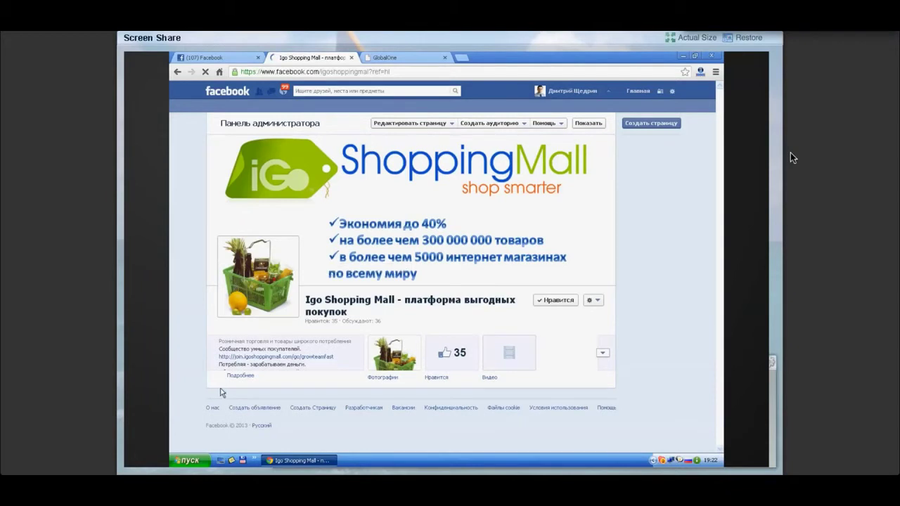
{"action": "left_click", "coordinate": [241, 377]}
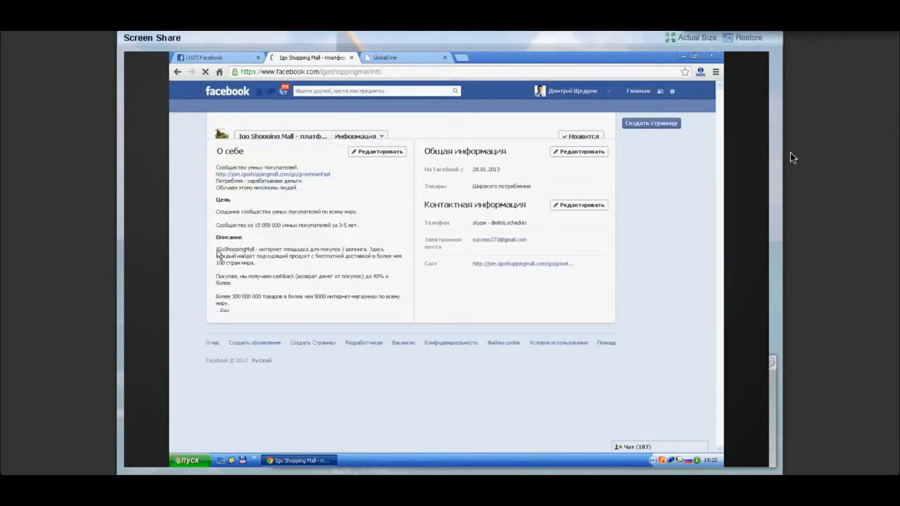
{"action": "left_click", "coordinate": [223, 310]}
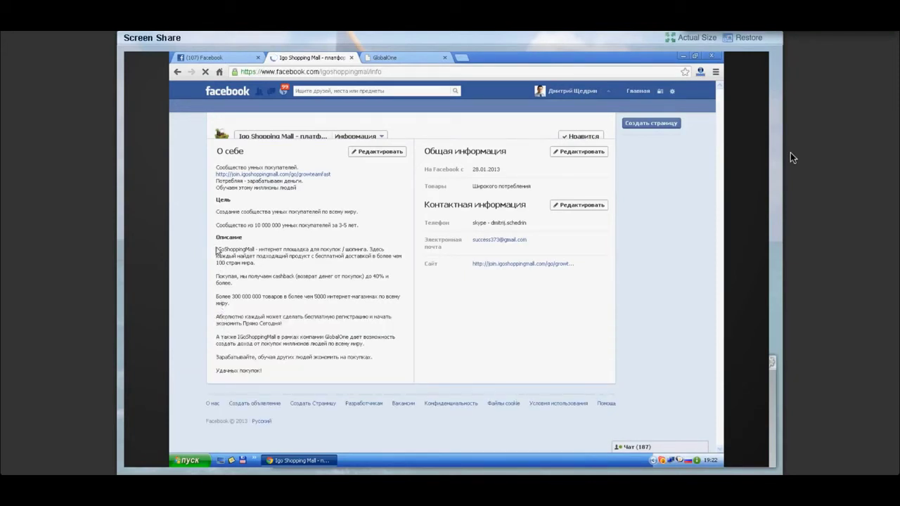
{"action": "left_click_drag", "start_coordinate": [218, 251], "coordinate": [273, 371]}
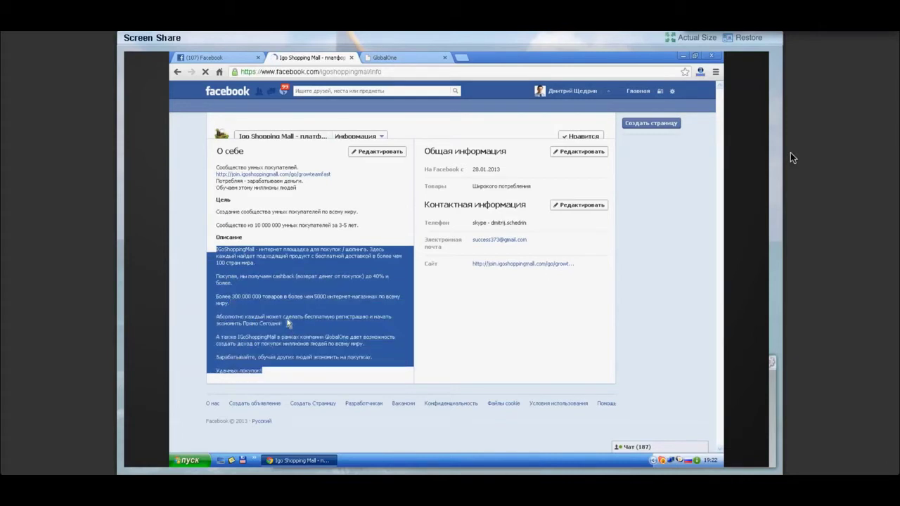
{"action": "right_click", "coordinate": [290, 325]}
{"action": "left_click", "coordinate": [292, 325]}
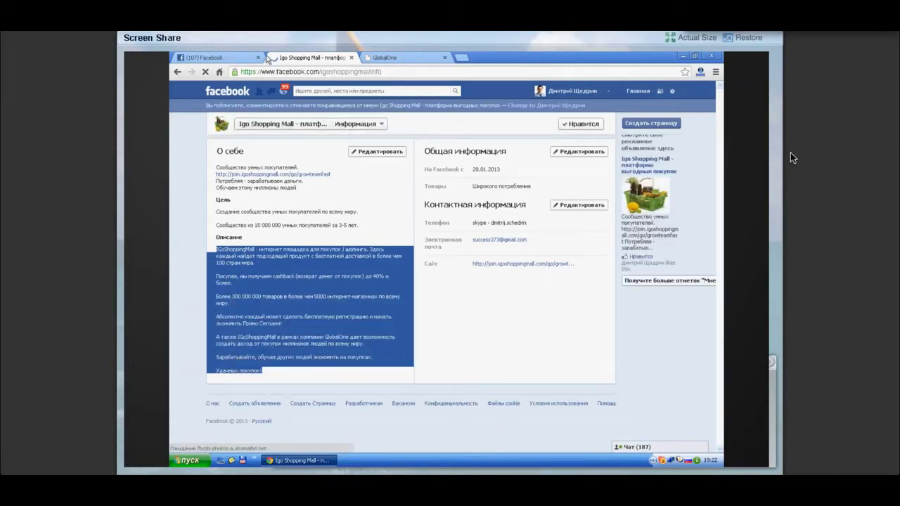
Paste the copied Igo Shopping Mall description into the information form of the page "Место выгодных покупок".
{"action": "left_click", "coordinate": [214, 57]}
{"action": "left_click", "coordinate": [401, 198]}
{"action": "right_click", "coordinate": [401, 198]}
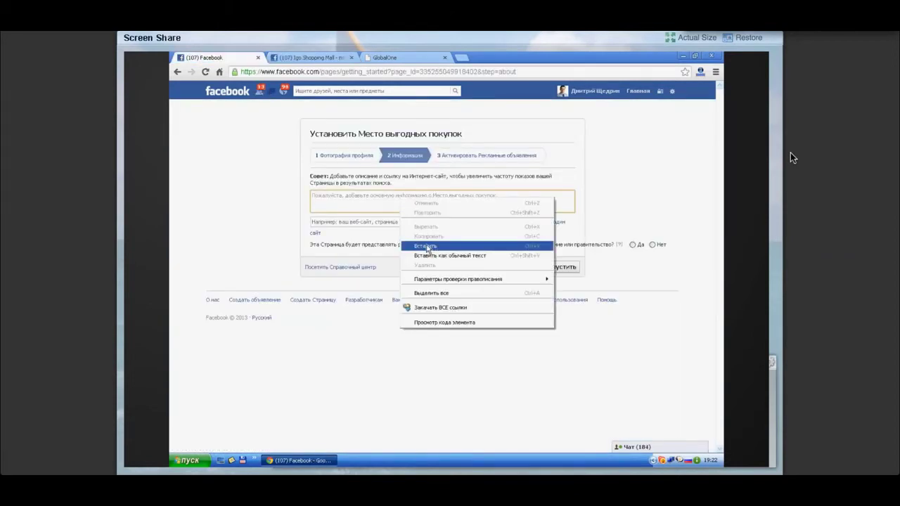
{"action": "left_click", "coordinate": [425, 243]}
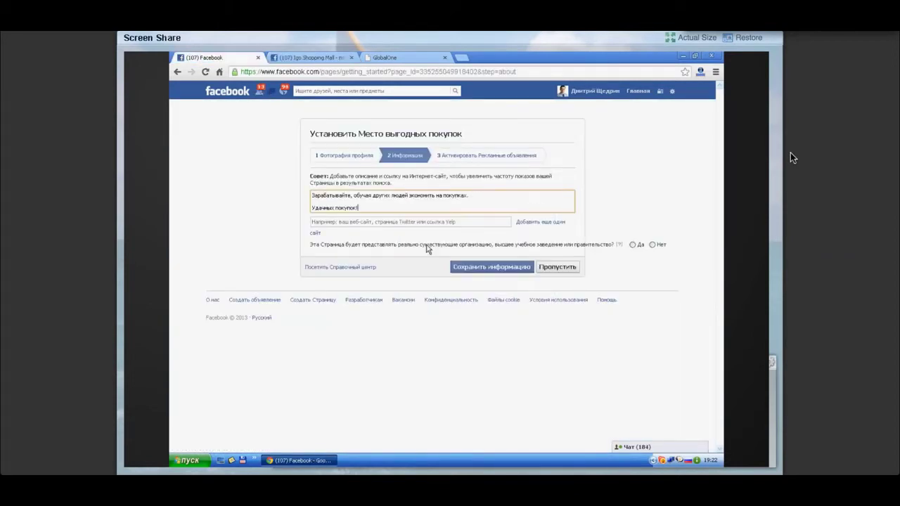
{"action": "left_click", "coordinate": [395, 225]}
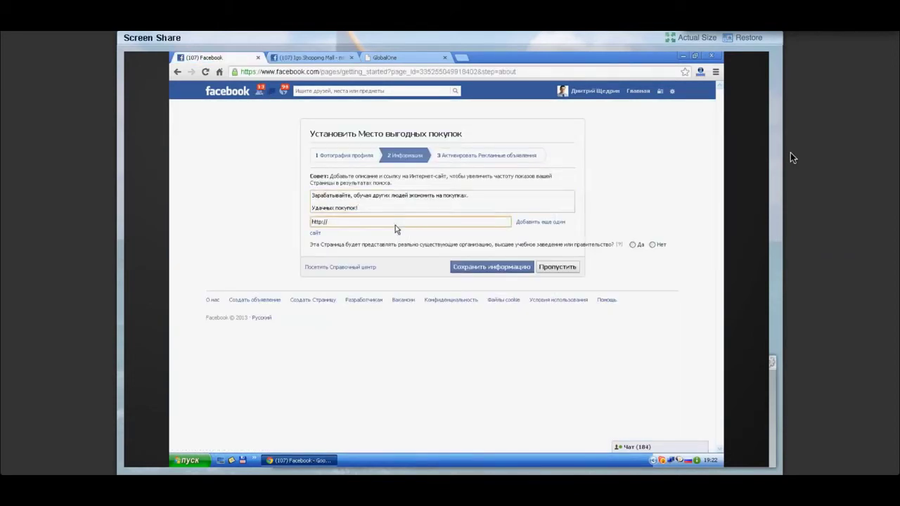
{"action": "left_click_drag", "start_coordinate": [397, 221], "coordinate": [269, 221]}
{"action": "key", "text": "BackSpace"}
{"action": "left_click", "coordinate": [322, 59]}
{"action": "left_click_drag", "start_coordinate": [330, 174], "coordinate": [216, 175]}
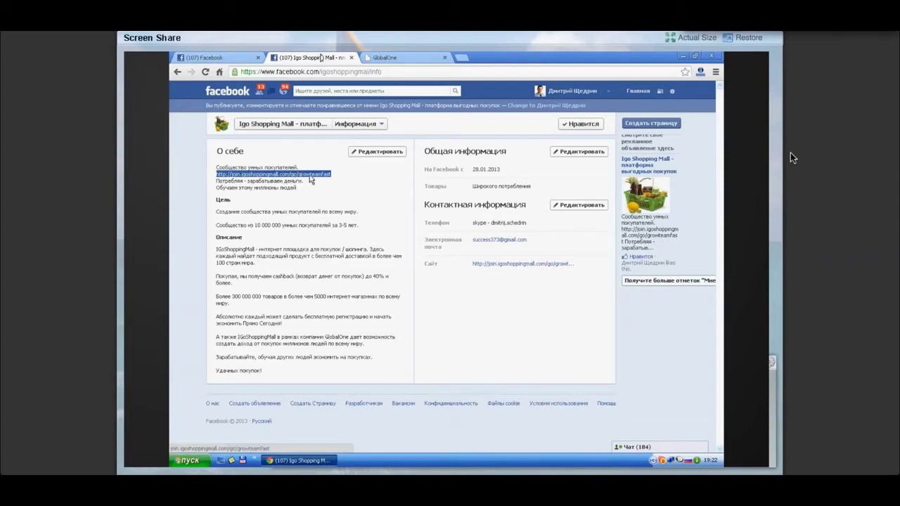
{"action": "right_click", "coordinate": [318, 175]}
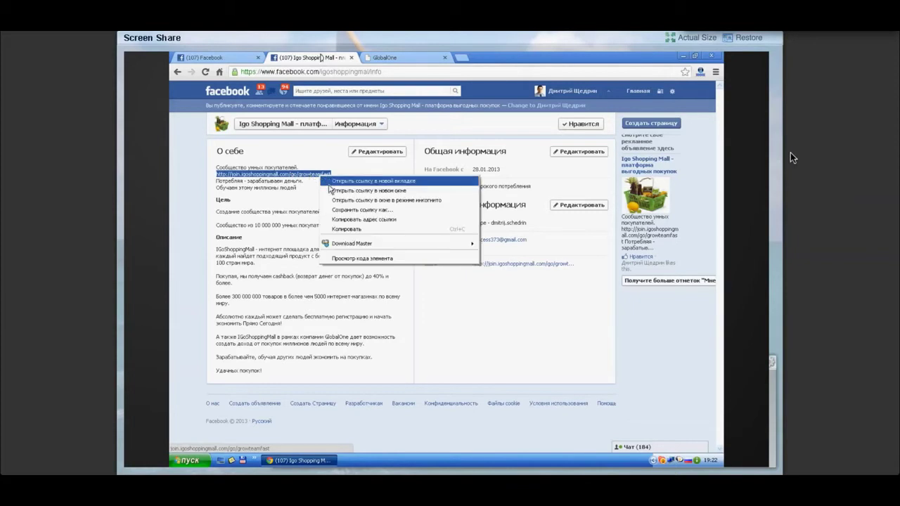
{"action": "left_click", "coordinate": [352, 227]}
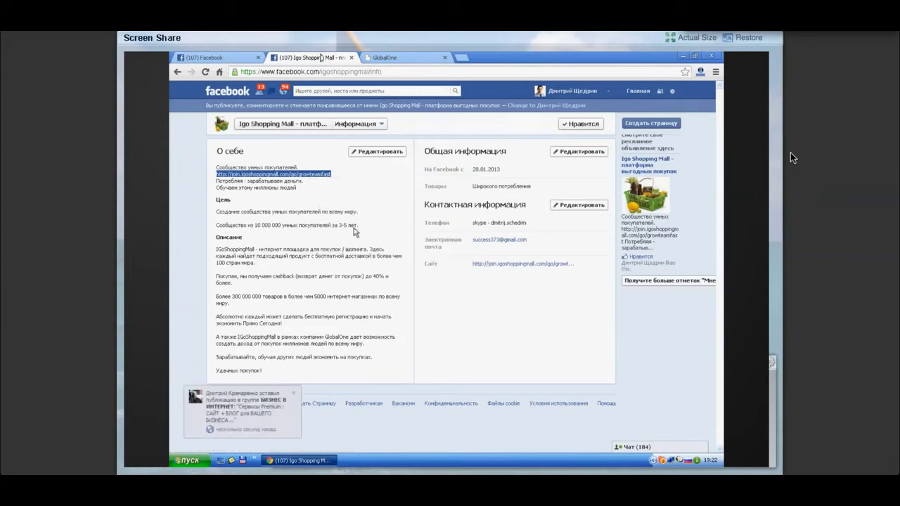
{"action": "left_click", "coordinate": [235, 57]}
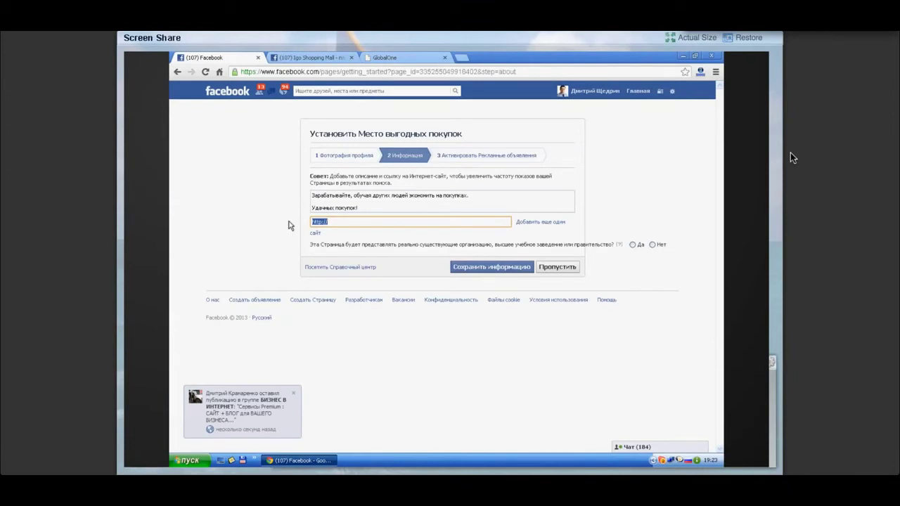
{"action": "key", "text": "ctrl+v"}
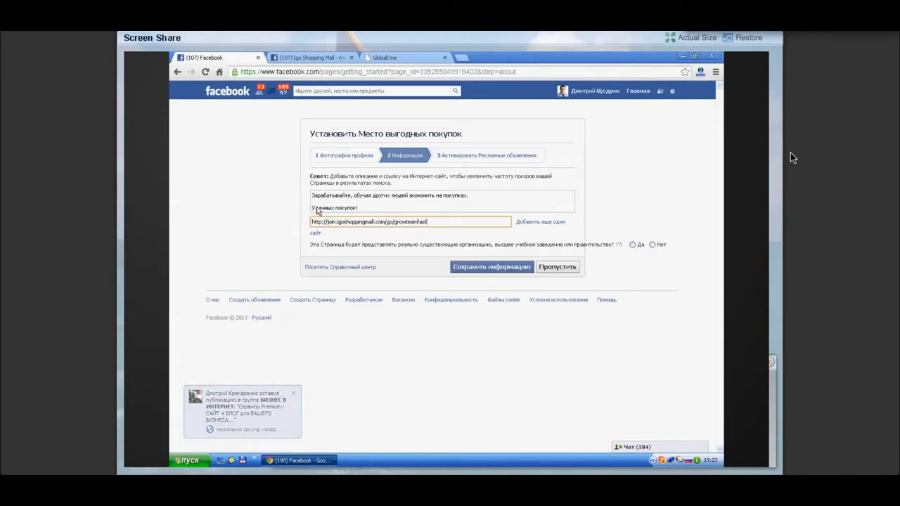
{"action": "left_click", "coordinate": [494, 269]}
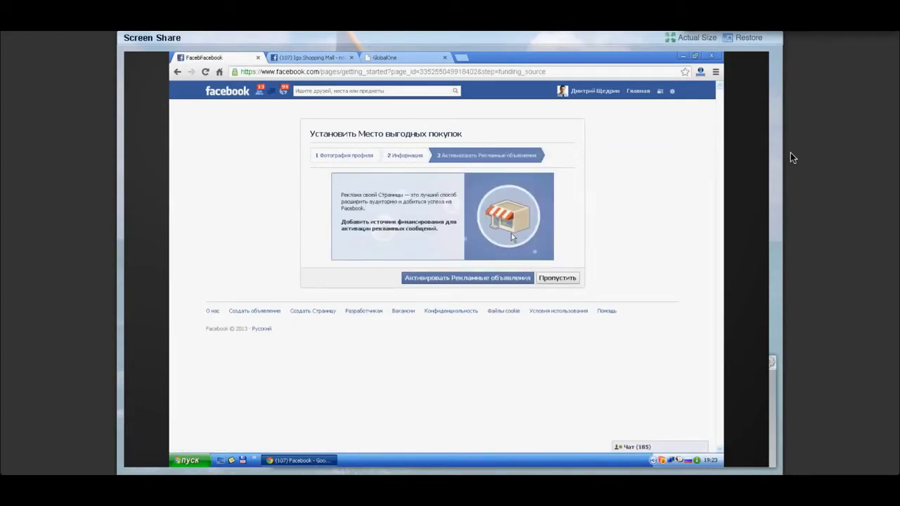
Skip the advertising activation, like the page "Место выгодных покупок" and skip publishing a first post.
{"action": "left_click", "coordinate": [569, 278]}
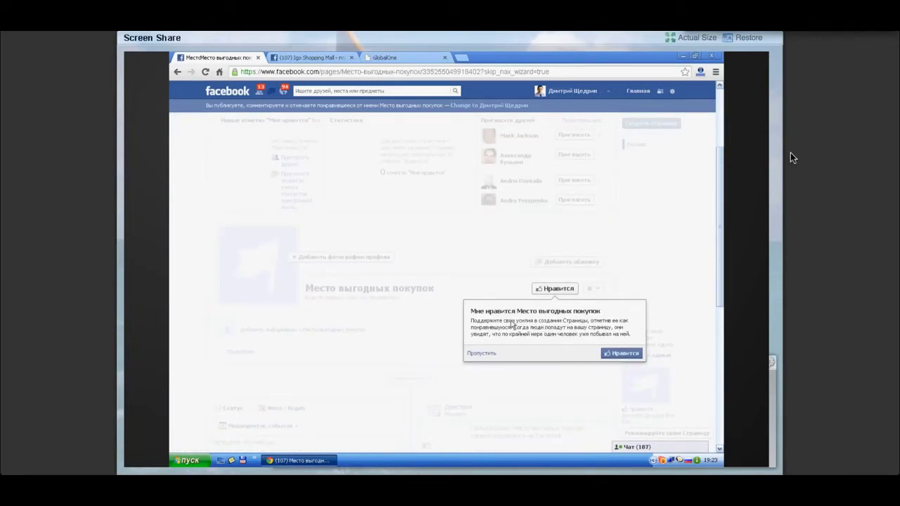
{"action": "left_click", "coordinate": [624, 353]}
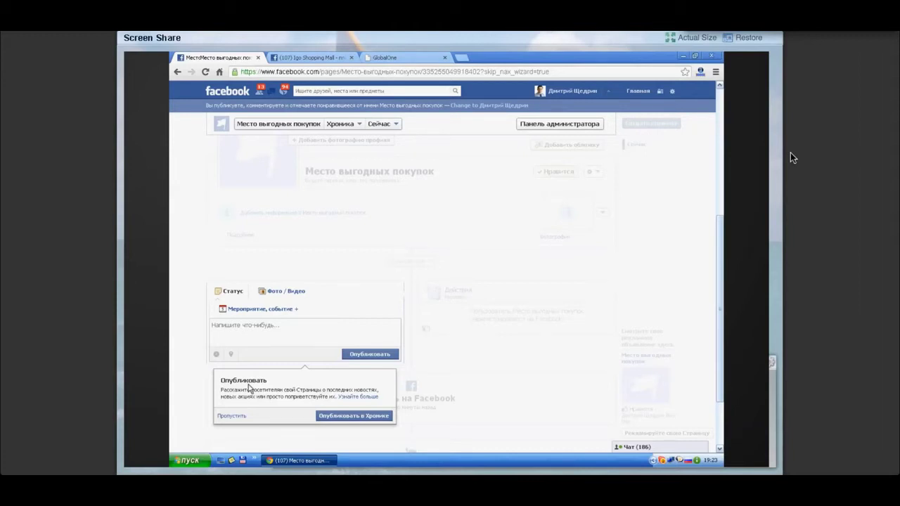
{"action": "left_click", "coordinate": [230, 417]}
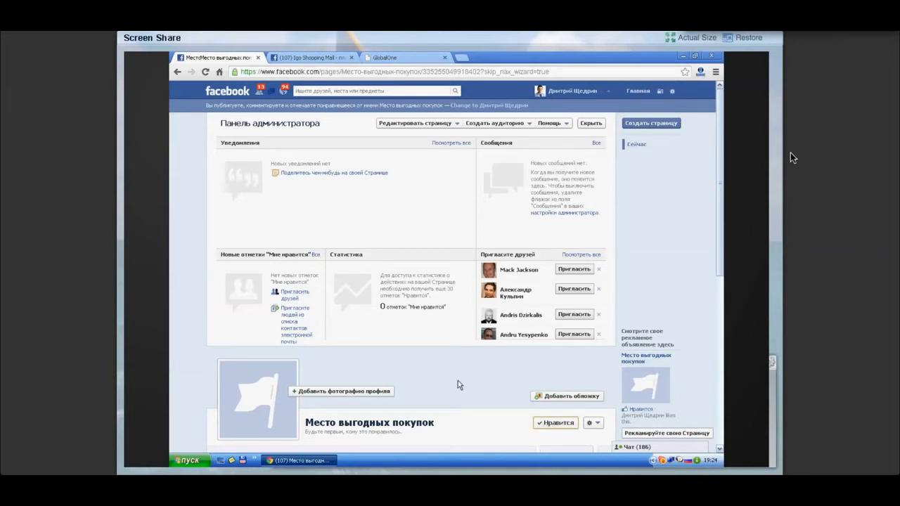
Start uploading a profile photo for the new page and browse to the folder "Мои фото" in "Мои рисунки".
{"action": "scroll", "coordinate": [458, 384], "scroll_direction": "down", "scroll_amount": 1}
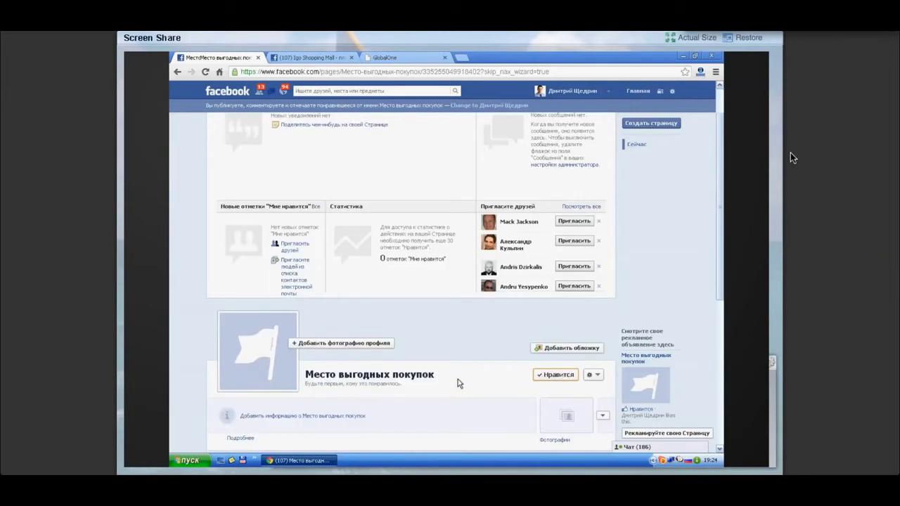
{"action": "scroll", "coordinate": [458, 383], "scroll_direction": "down", "scroll_amount": 1}
{"action": "scroll", "coordinate": [458, 383], "scroll_direction": "up", "scroll_amount": 1}
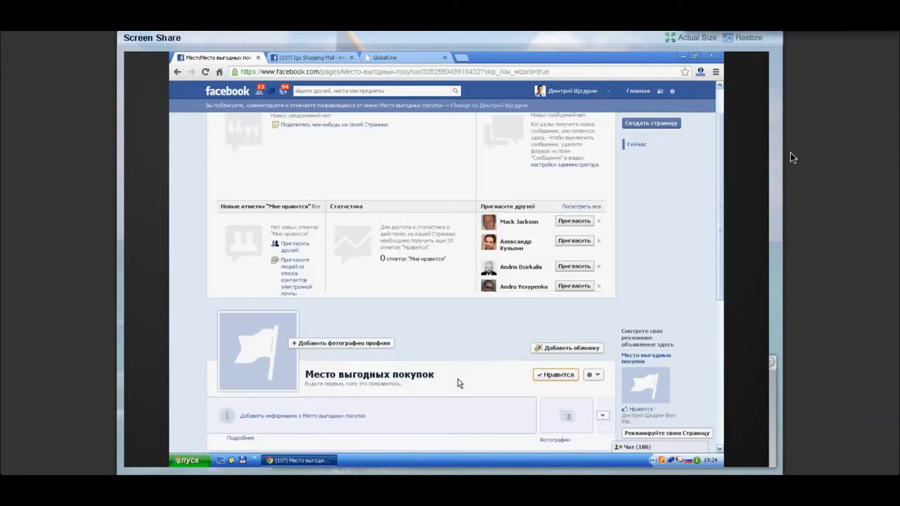
{"action": "scroll", "coordinate": [458, 383], "scroll_direction": "up", "scroll_amount": 1}
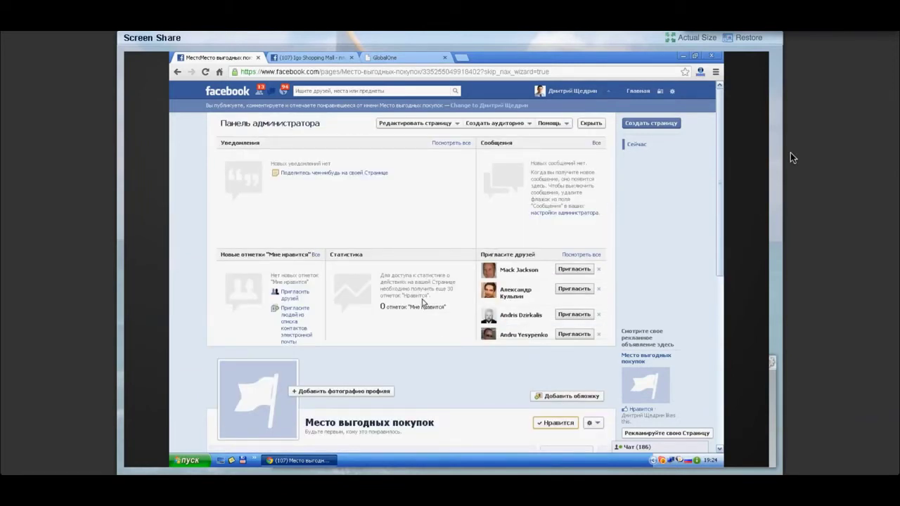
{"action": "scroll", "coordinate": [423, 303], "scroll_direction": "down", "scroll_amount": 3}
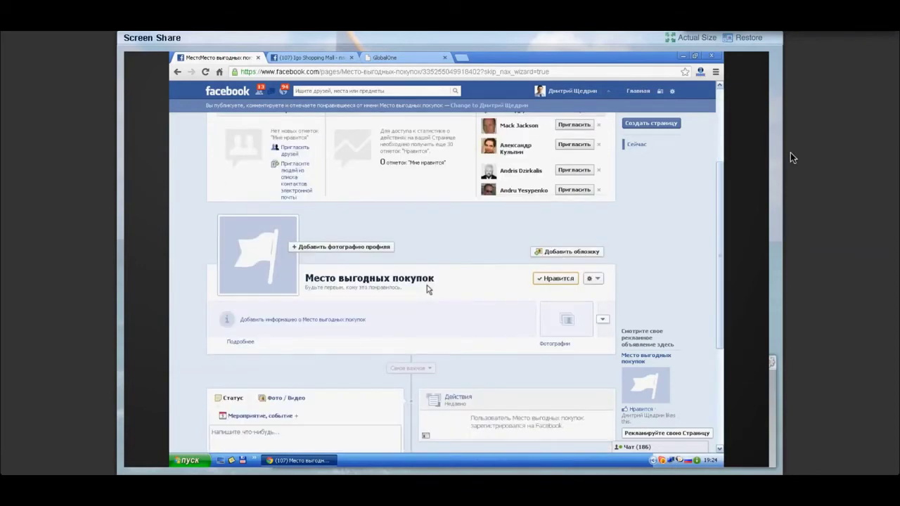
{"action": "scroll", "coordinate": [428, 289], "scroll_direction": "down", "scroll_amount": 1}
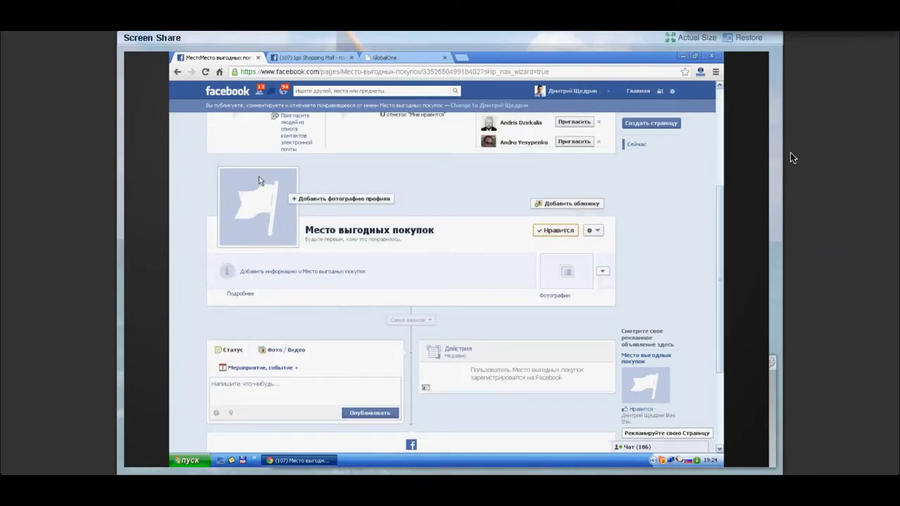
{"action": "left_click", "coordinate": [323, 203]}
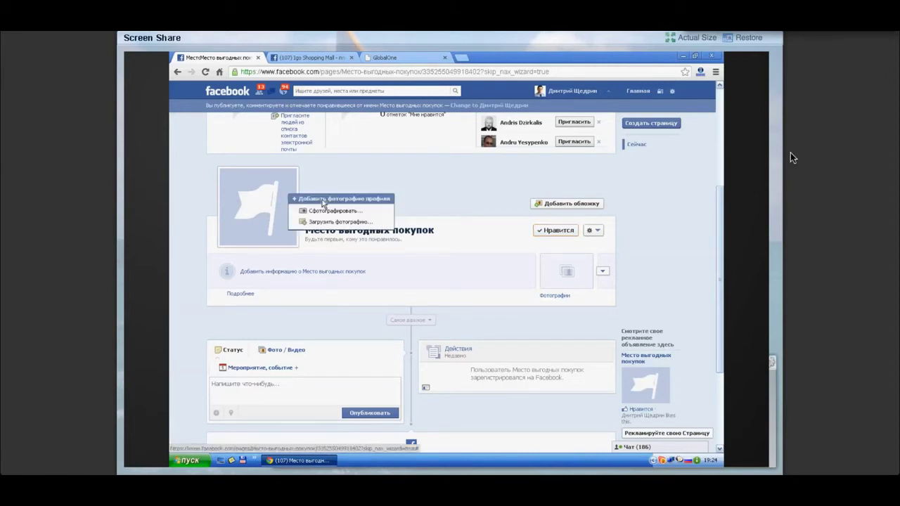
{"action": "left_click", "coordinate": [338, 222]}
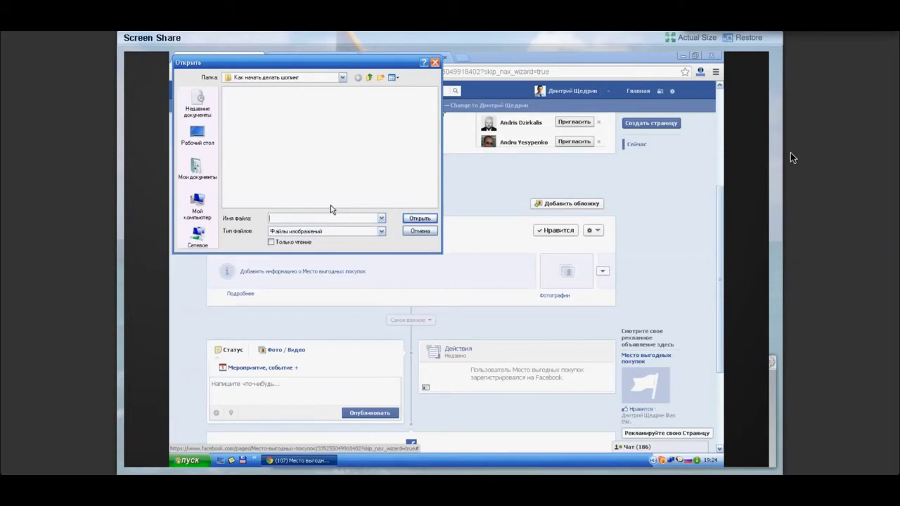
{"action": "left_click", "coordinate": [197, 169]}
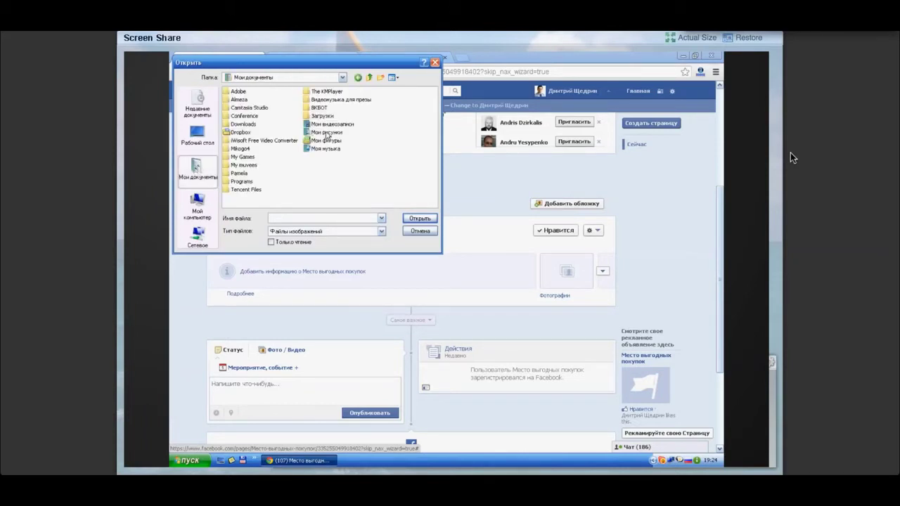
{"action": "left_click", "coordinate": [327, 133]}
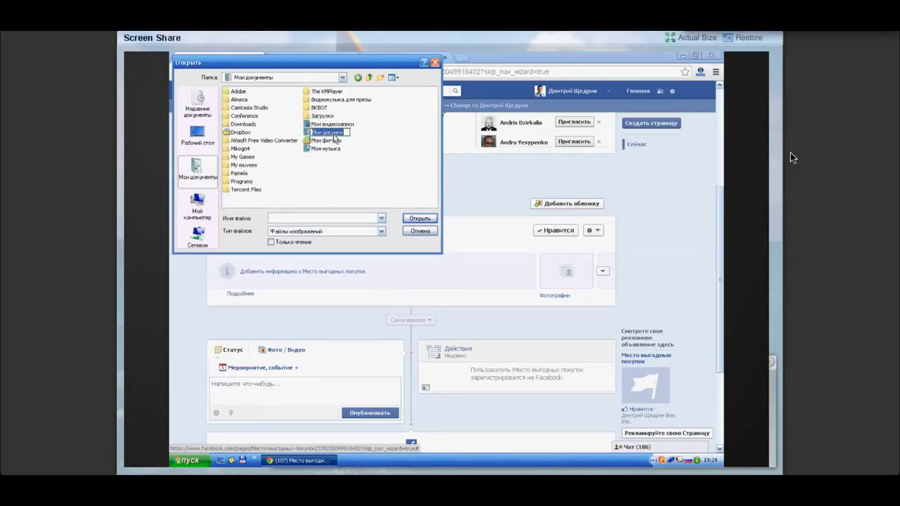
{"action": "double_click", "coordinate": [329, 133]}
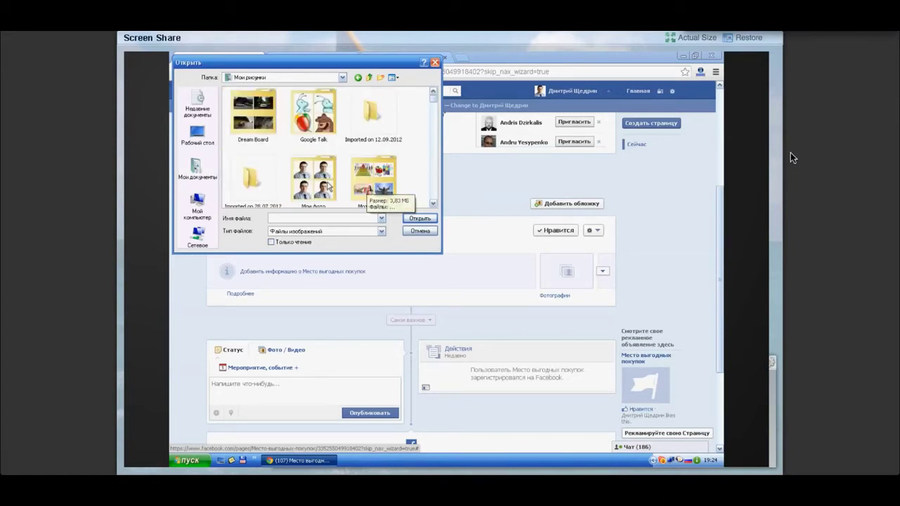
{"action": "double_click", "coordinate": [327, 186]}
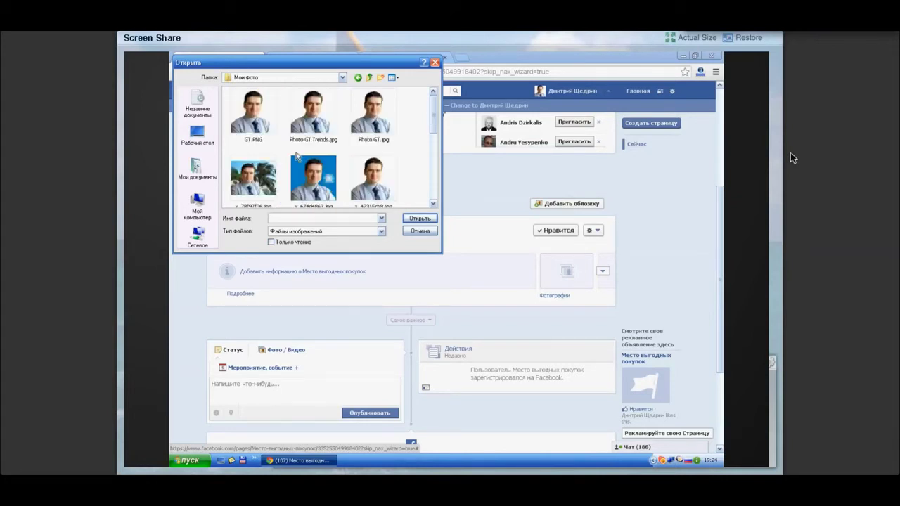
Try to upload GT.PNG and Photo GT.jpg as the page's profile photo.
{"action": "left_click", "coordinate": [254, 116]}
{"action": "left_click", "coordinate": [419, 219]}
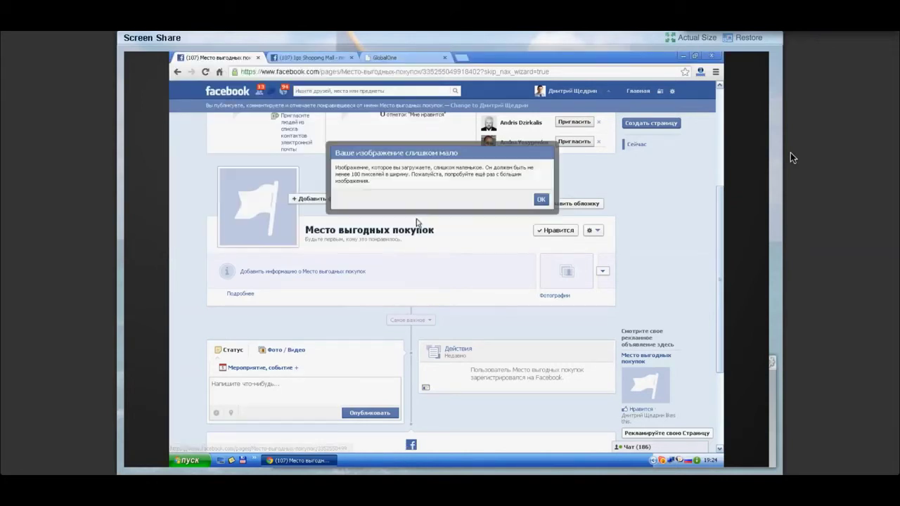
{"action": "left_click", "coordinate": [541, 202]}
{"action": "left_click", "coordinate": [380, 199]}
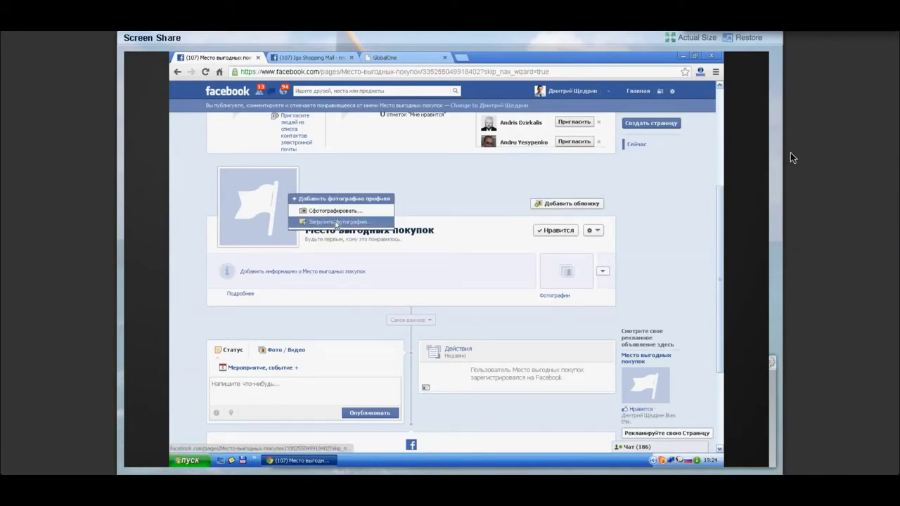
{"action": "left_click", "coordinate": [336, 224]}
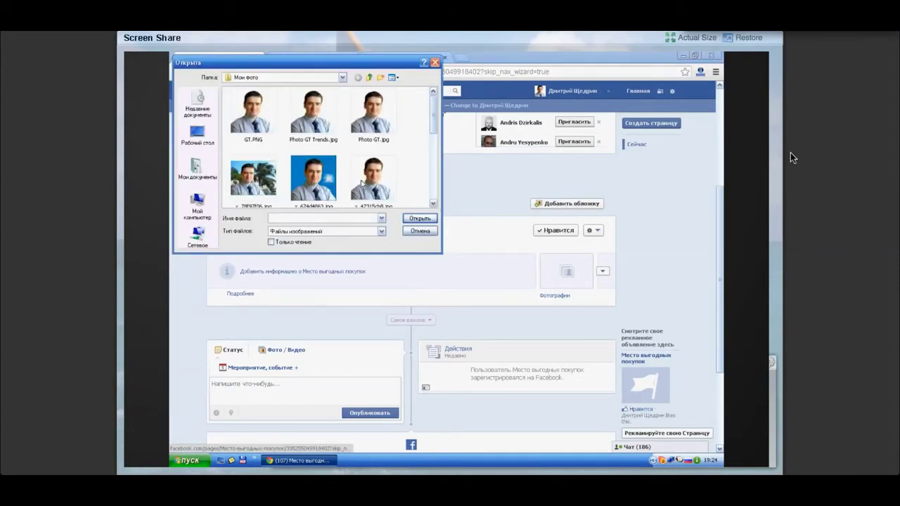
{"action": "left_click", "coordinate": [369, 123]}
{"action": "left_click", "coordinate": [420, 219]}
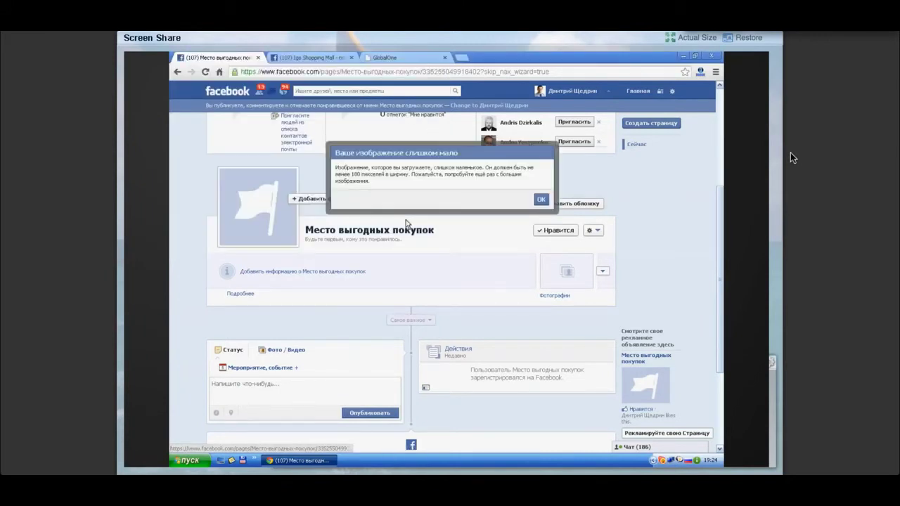
{"action": "left_click", "coordinate": [539, 200]}
Upload the portrait with the palm-tree background from the folder "Мои фото" as the page's profile photo.
{"action": "left_click", "coordinate": [345, 199]}
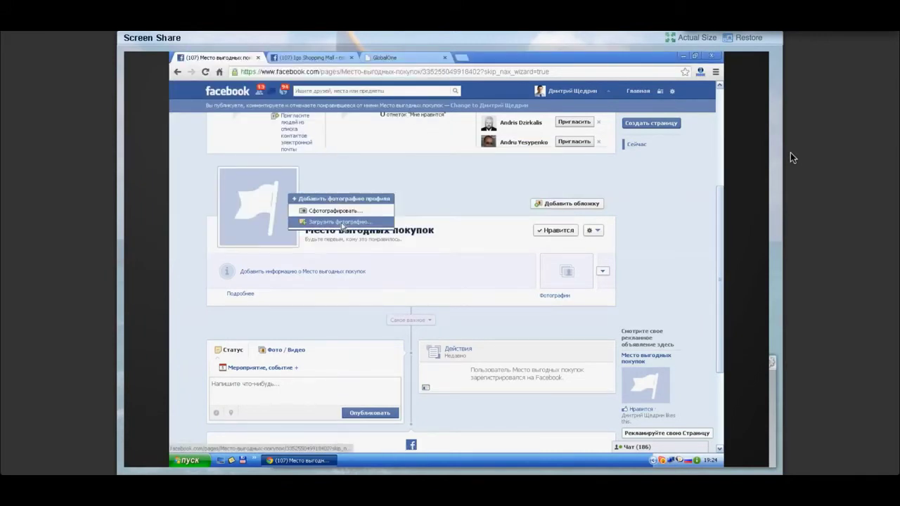
{"action": "left_click", "coordinate": [342, 224]}
{"action": "left_click", "coordinate": [253, 177]}
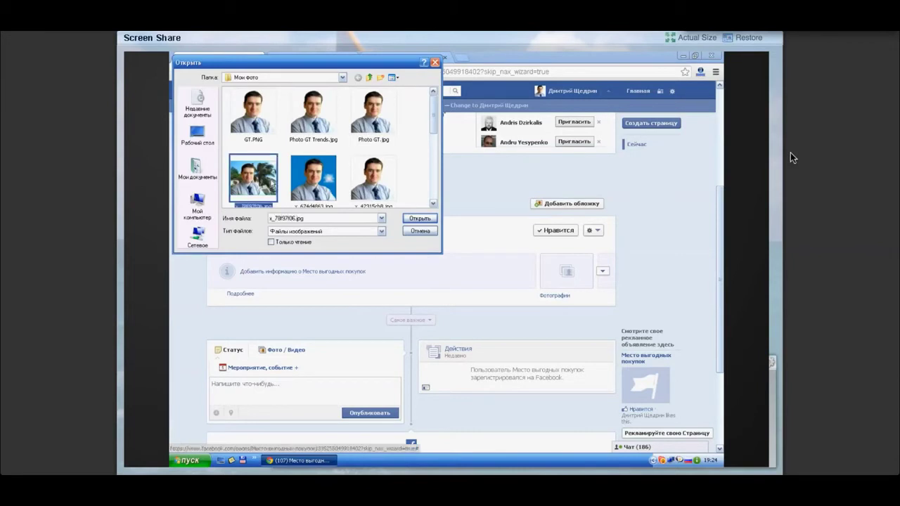
{"action": "left_click", "coordinate": [411, 219]}
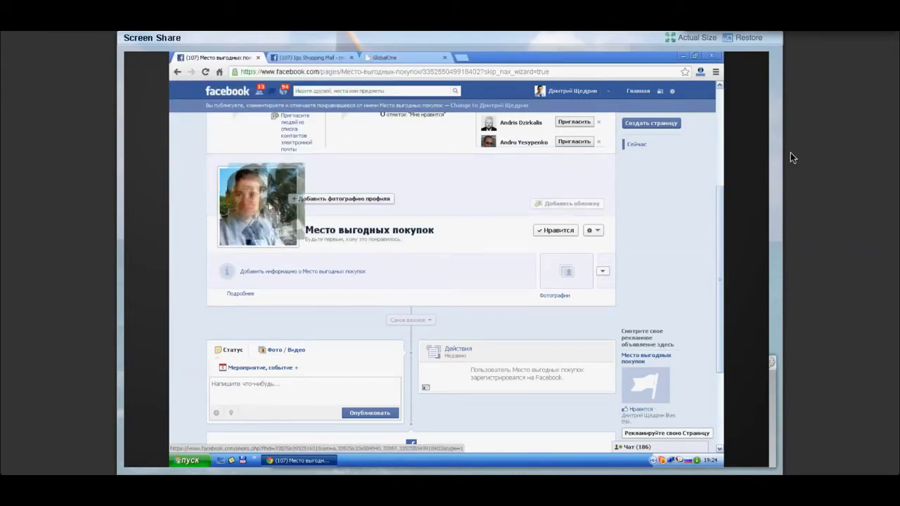
{"action": "mouse_move", "coordinate": [283, 216]}
{"action": "left_mouse_down"}
{"action": "mouse_move", "coordinate": [273, 199]}
{"action": "mouse_move", "coordinate": [267, 208]}
{"action": "left_mouse_up"}
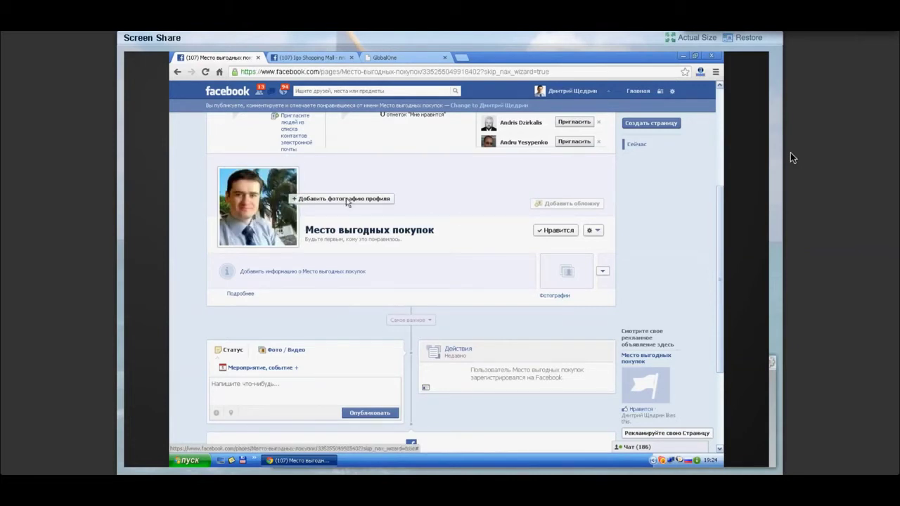
{"action": "scroll", "coordinate": [674, 210], "scroll_direction": "up", "scroll_amount": 2}
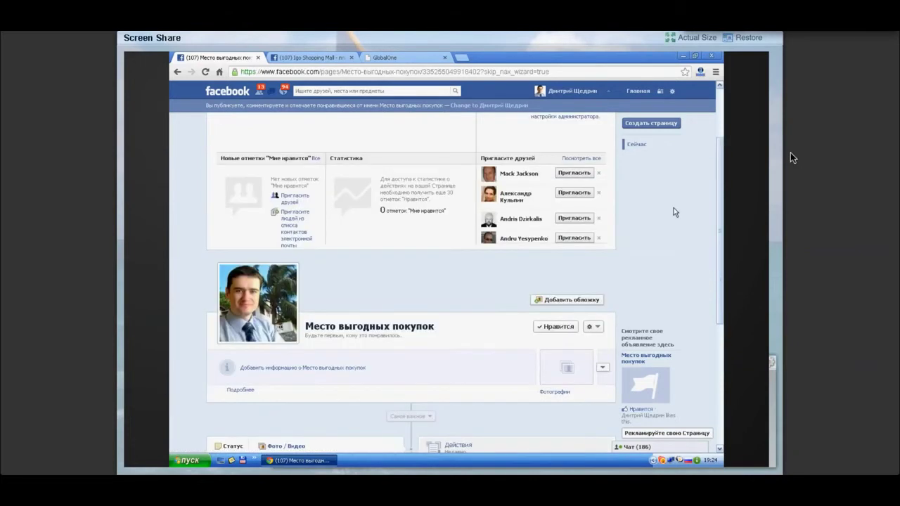
{"action": "scroll", "coordinate": [673, 211], "scroll_direction": "down", "scroll_amount": 1}
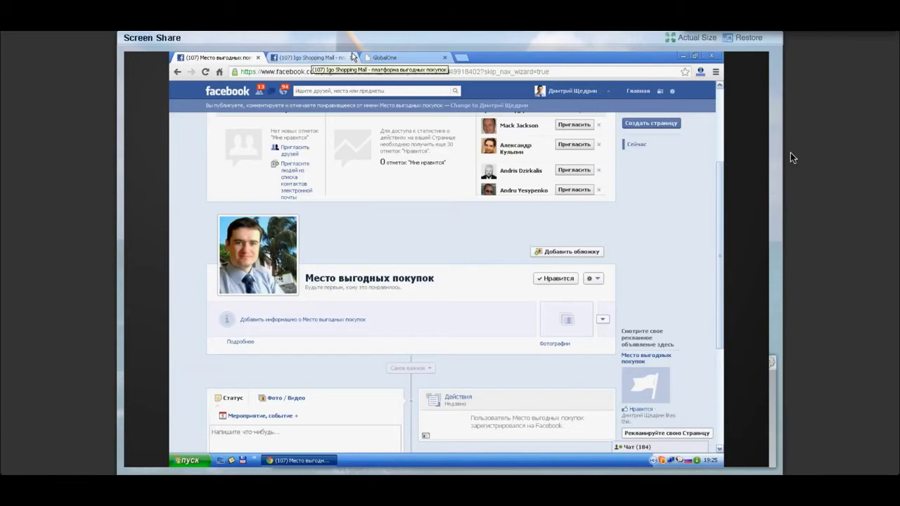
Open the main page of "Igo Shopping Mall - платформа выгодных покупок" and compare its cover and profile photo with the new page's.
{"action": "key", "text": "ctrl+3"}
{"action": "left_click", "coordinate": [313, 56]}
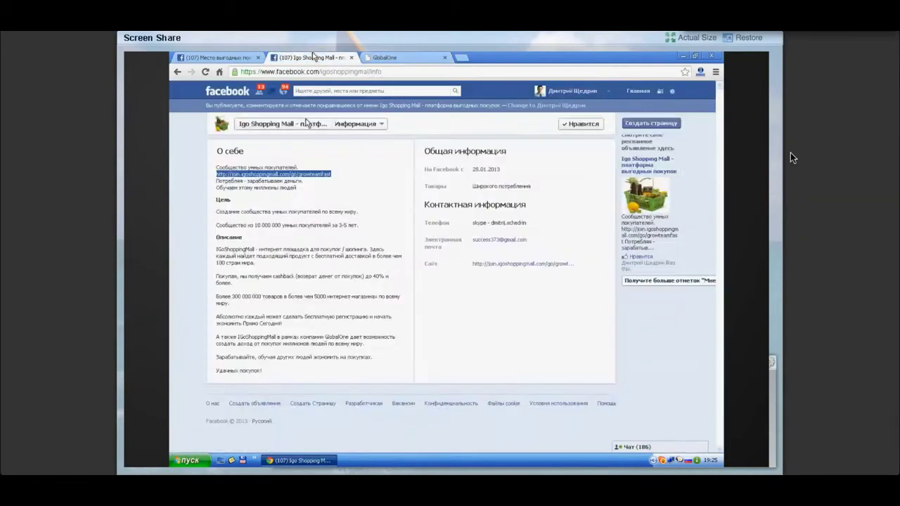
{"action": "left_click", "coordinate": [316, 266]}
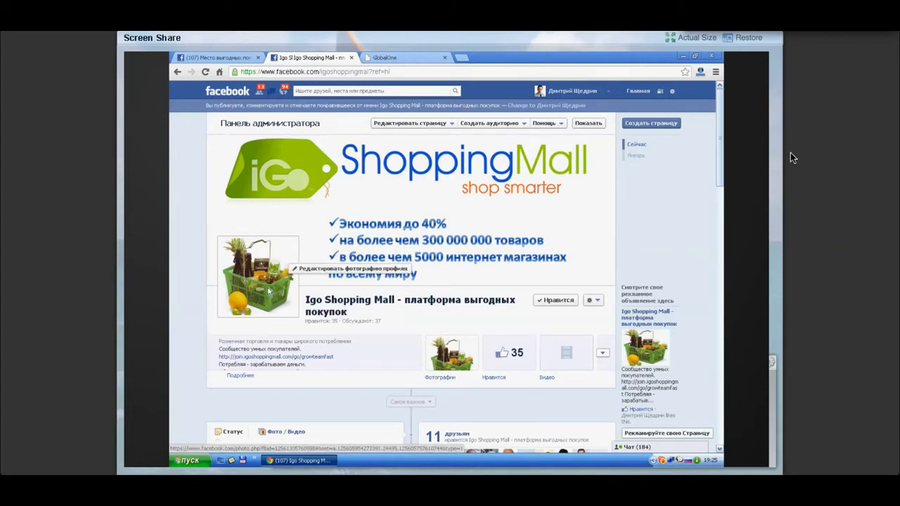
{"action": "left_click", "coordinate": [205, 62]}
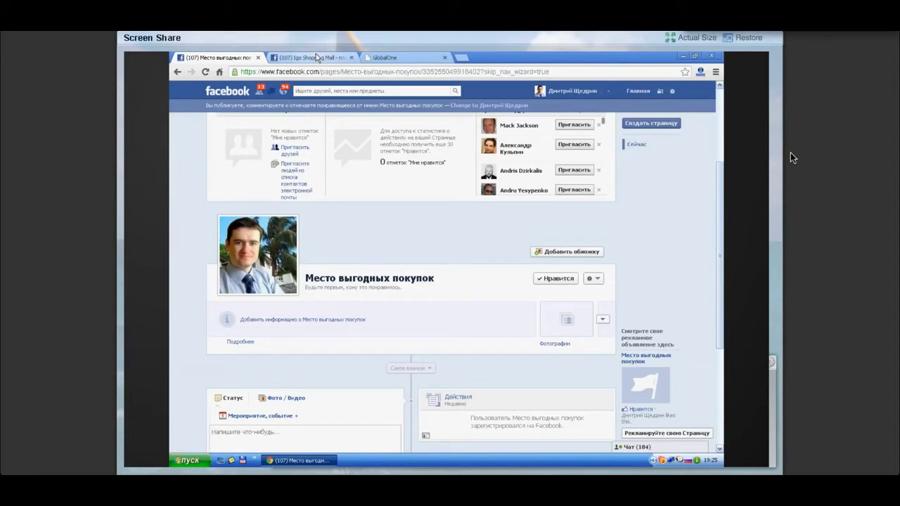
{"action": "left_click", "coordinate": [317, 57]}
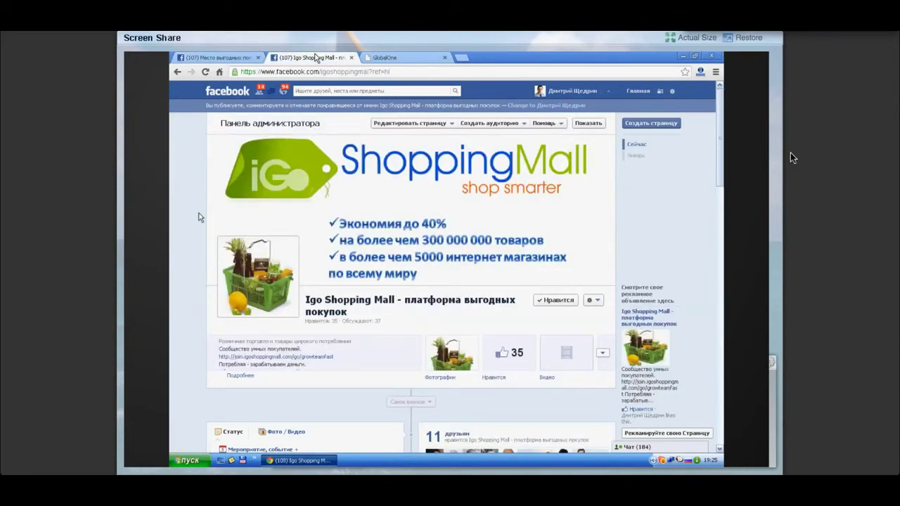